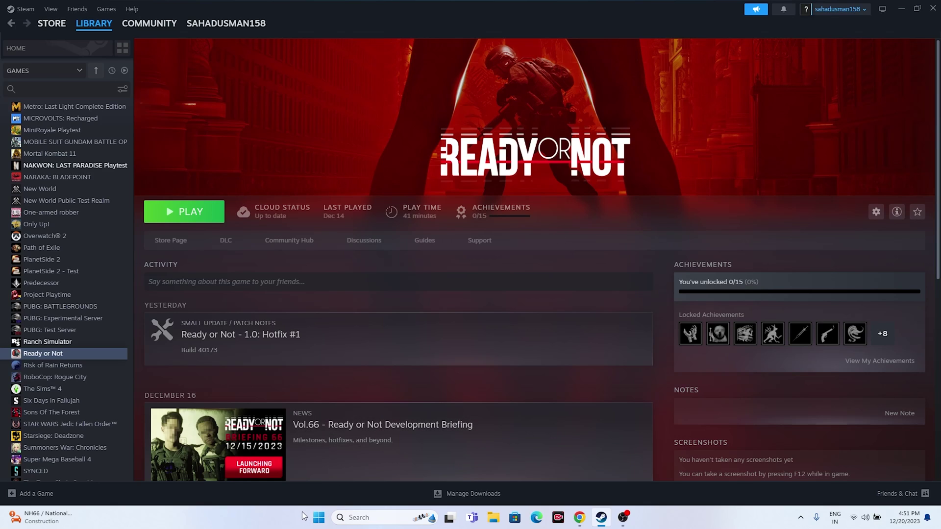
{"action": "left_click", "coordinate": [318, 518]}
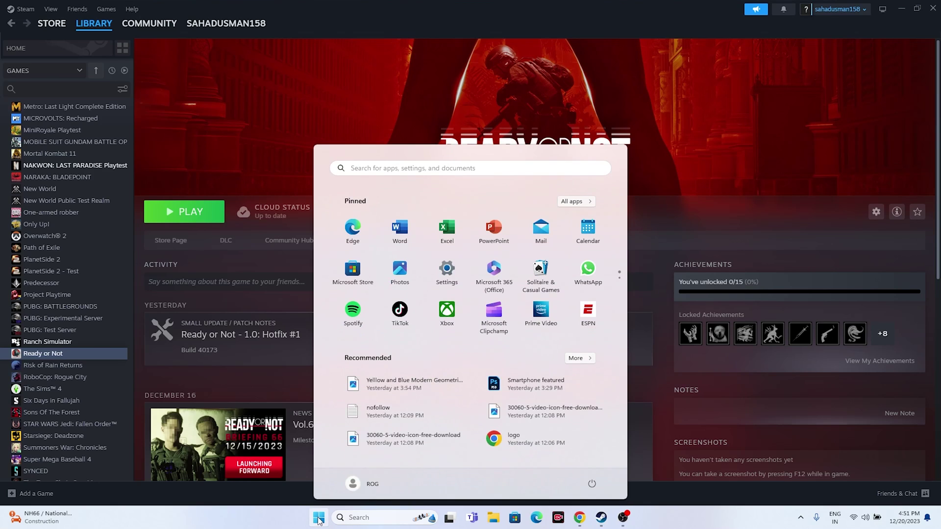
{"action": "left_click", "coordinate": [594, 485]}
{"action": "left_click", "coordinate": [669, 525]}
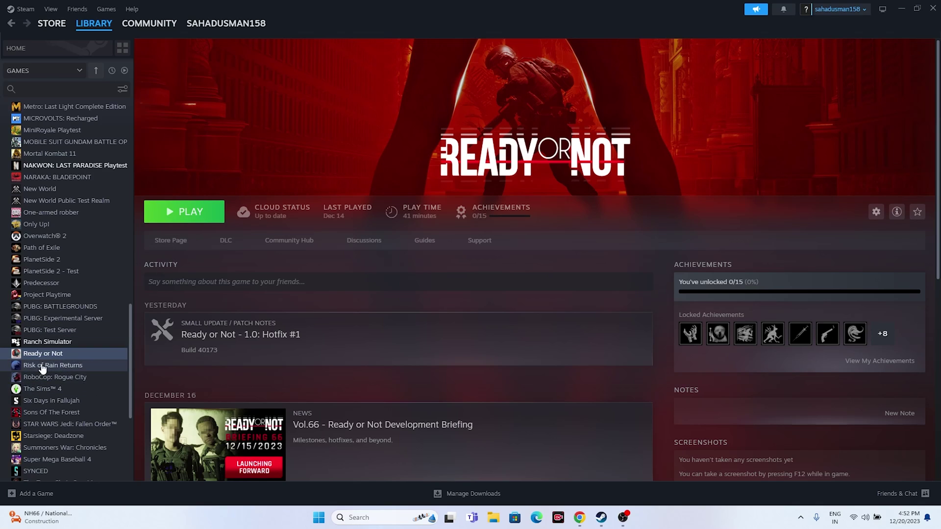
Open Ready or Not's installation folder from its installed files properties in Steam and close the game's properties dialog
{"action": "right_click", "coordinate": [54, 356]}
{"action": "left_click", "coordinate": [73, 430]}
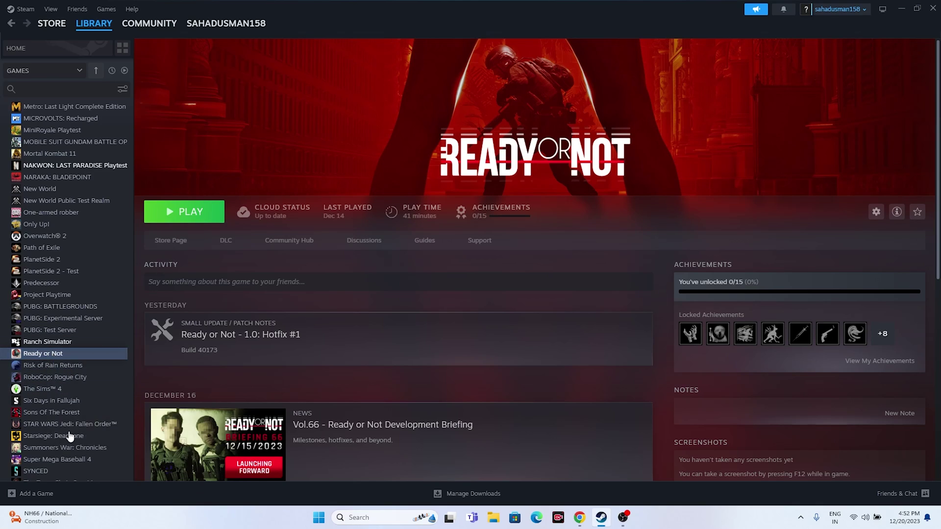
{"action": "left_click", "coordinate": [324, 190]}
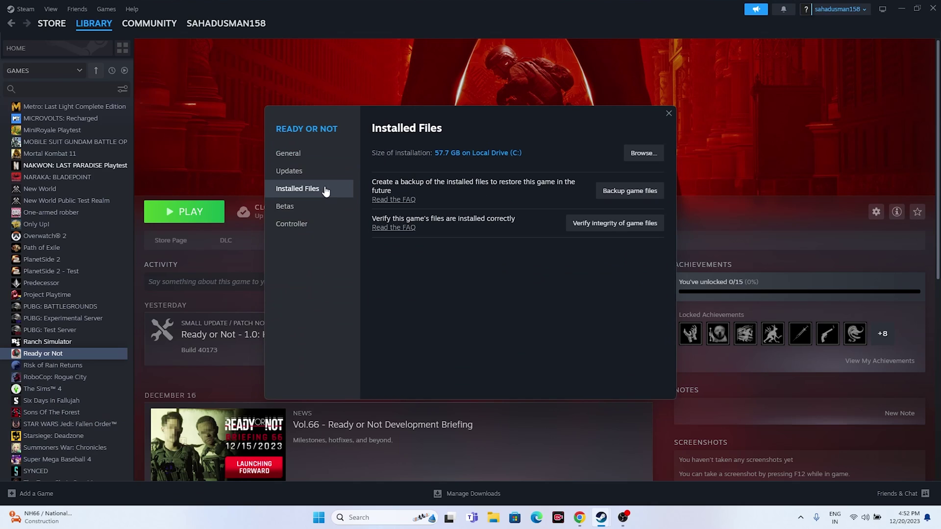
{"action": "left_click", "coordinate": [635, 154]}
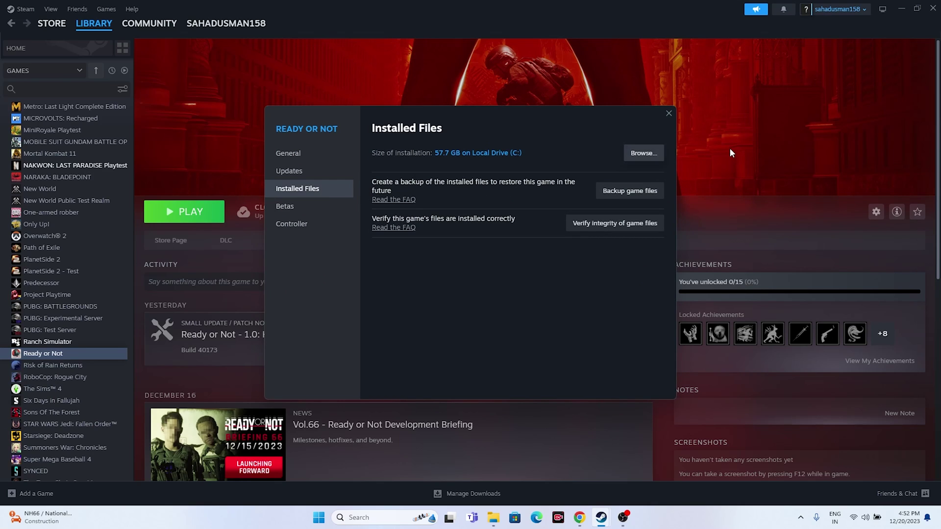
{"action": "left_click", "coordinate": [730, 148]}
{"action": "left_click", "coordinate": [900, 9]}
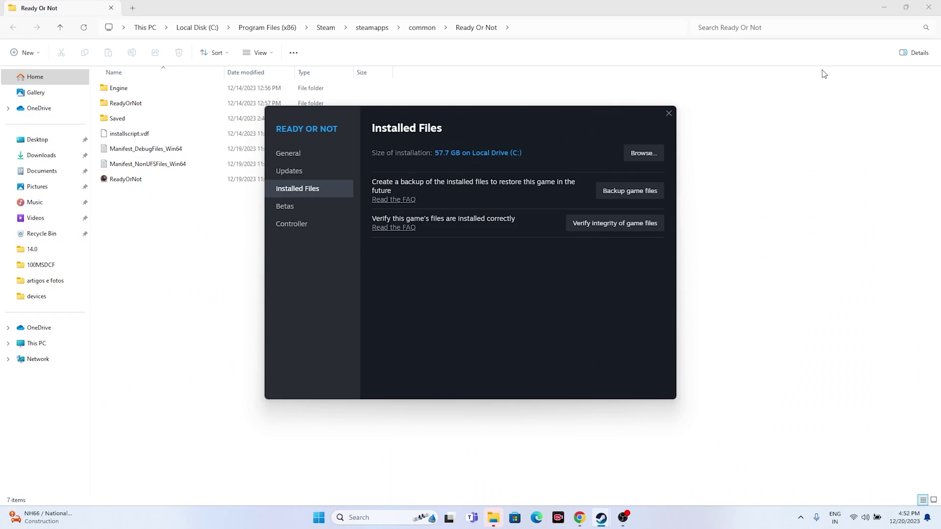
{"action": "left_click", "coordinate": [669, 114]}
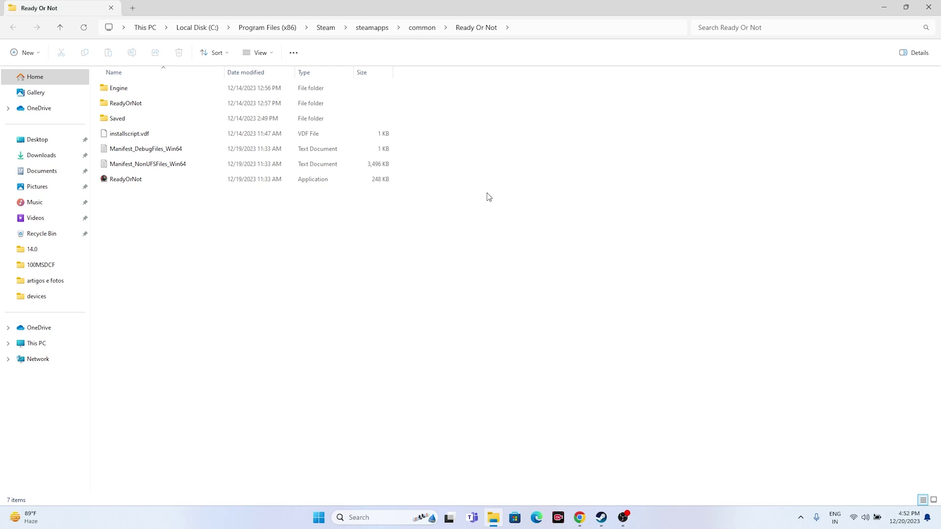
Set the ReadyOrNot application to run as an administrator in its compatibility properties and apply the change
{"action": "left_click", "coordinate": [133, 181]}
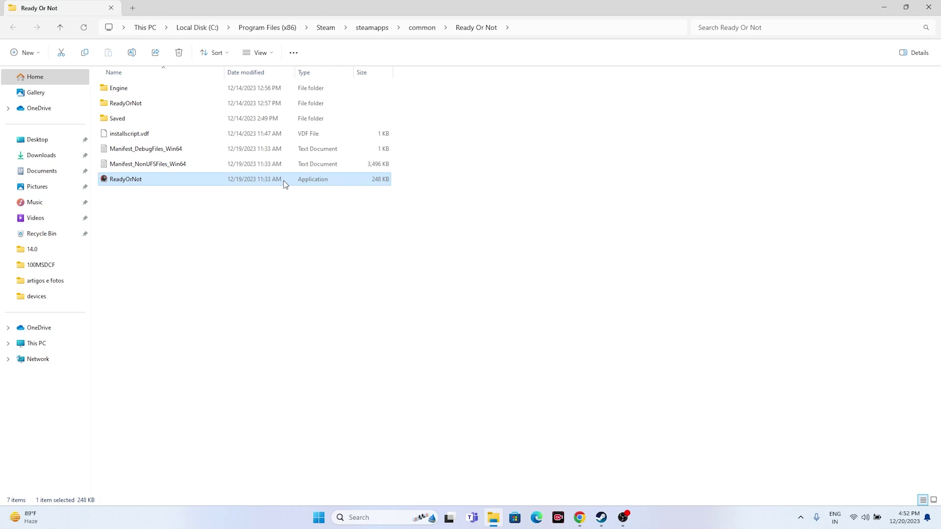
{"action": "right_click", "coordinate": [283, 181]}
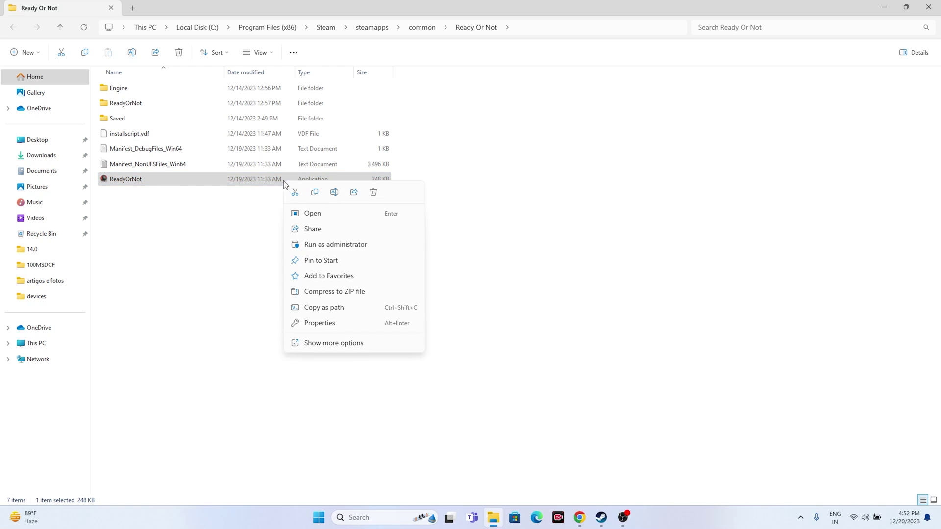
{"action": "left_click", "coordinate": [329, 349]}
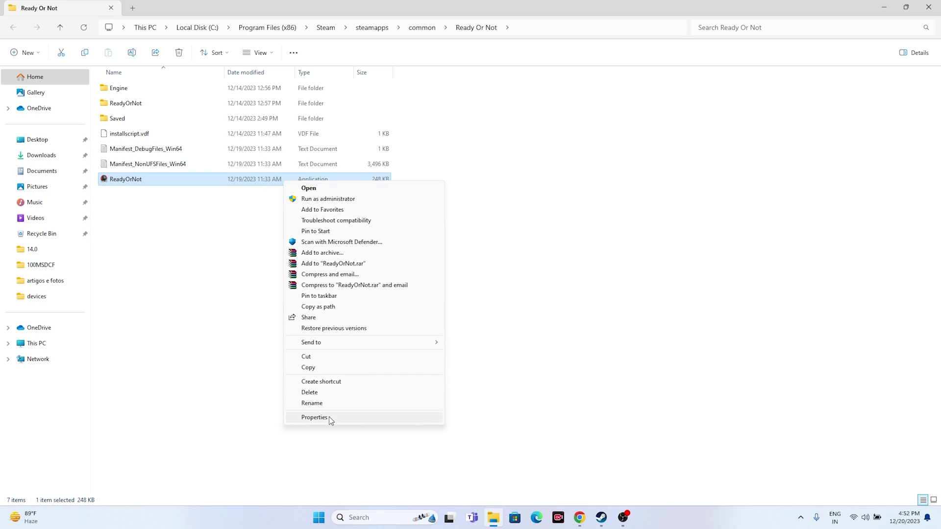
{"action": "left_click", "coordinate": [328, 417]}
{"action": "left_click", "coordinate": [338, 206]}
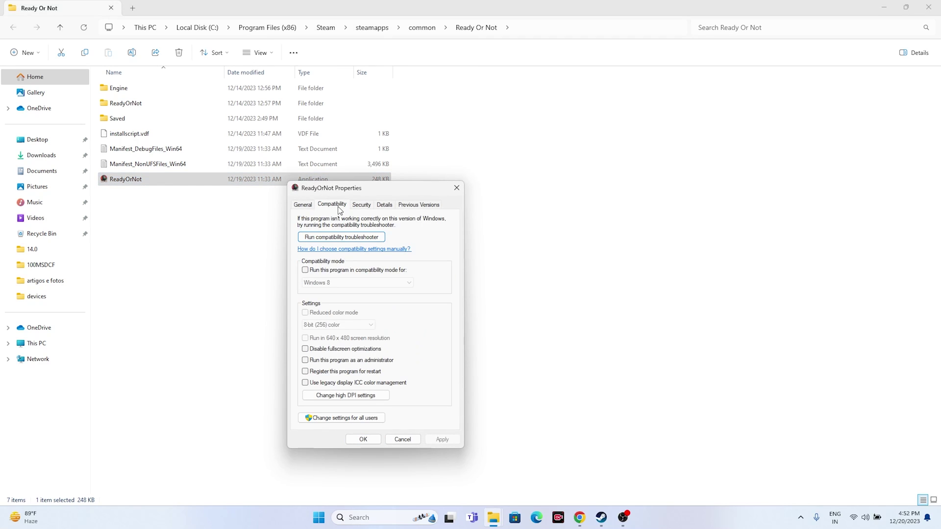
{"action": "left_click", "coordinate": [305, 362]}
{"action": "left_click", "coordinate": [441, 439]}
{"action": "left_click", "coordinate": [363, 439]}
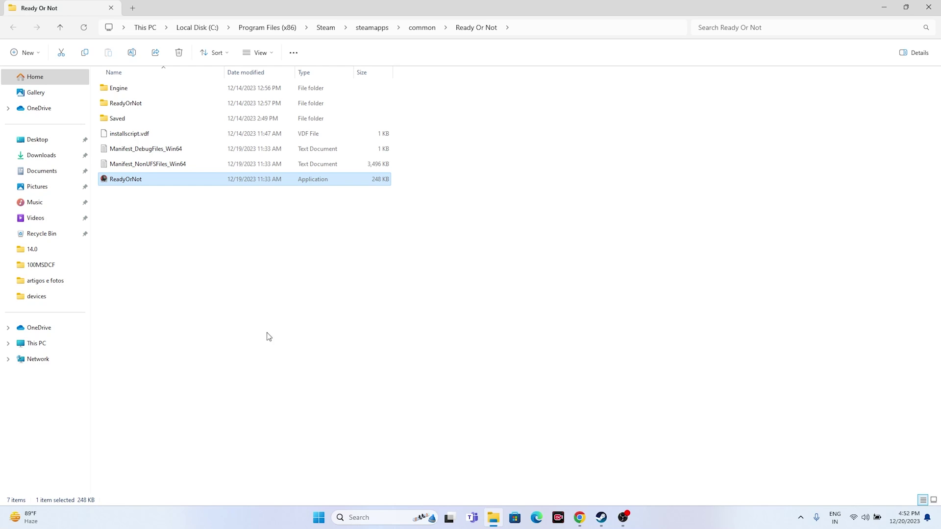
Enable compatibility mode for Windows 8 in the ReadyOrNot application's properties, confirm it, and close the game folder
{"action": "right_click", "coordinate": [180, 185]}
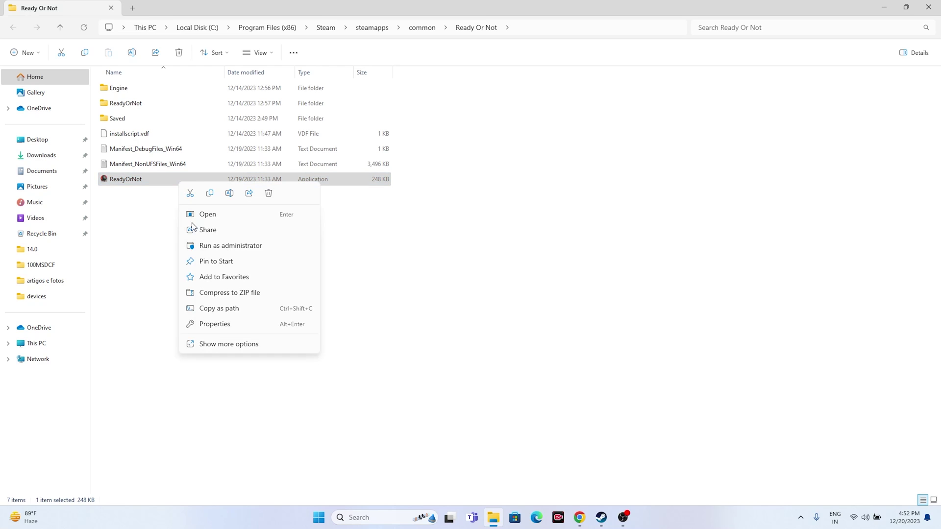
{"action": "left_click", "coordinate": [229, 344]}
{"action": "left_click", "coordinate": [225, 419]}
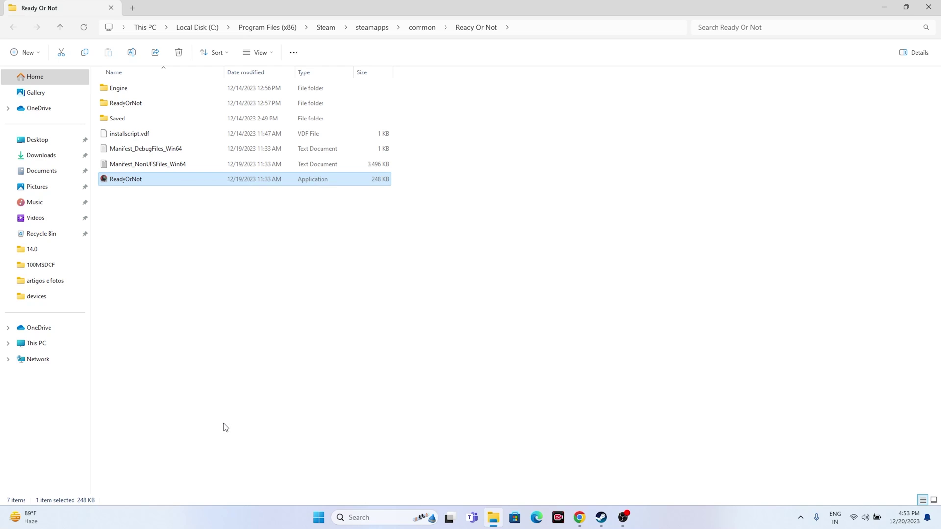
{"action": "left_click", "coordinate": [227, 205]}
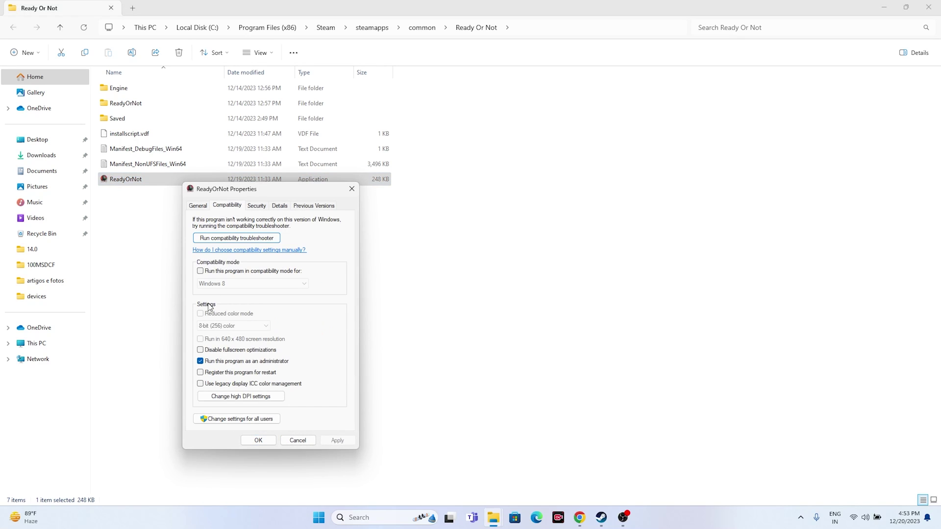
{"action": "left_click", "coordinate": [201, 271]}
{"action": "left_click", "coordinate": [255, 283]}
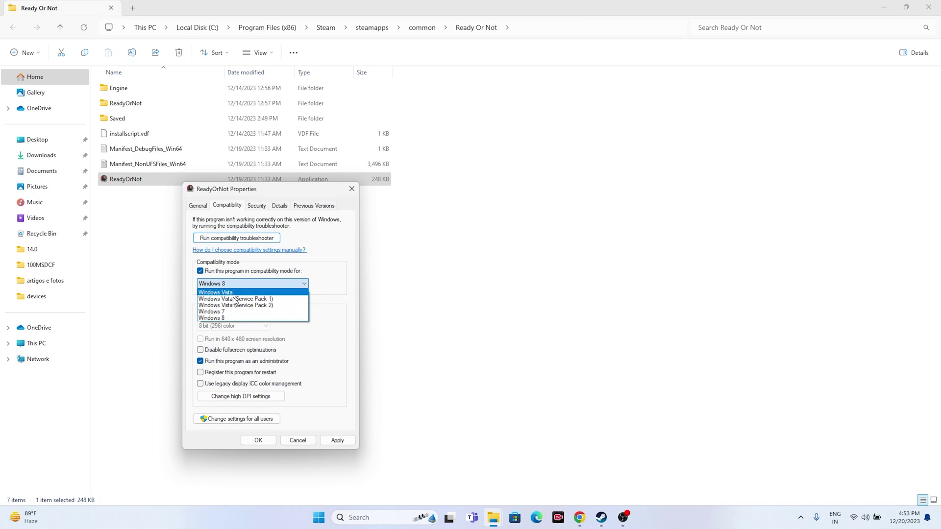
{"action": "left_click", "coordinate": [233, 312]}
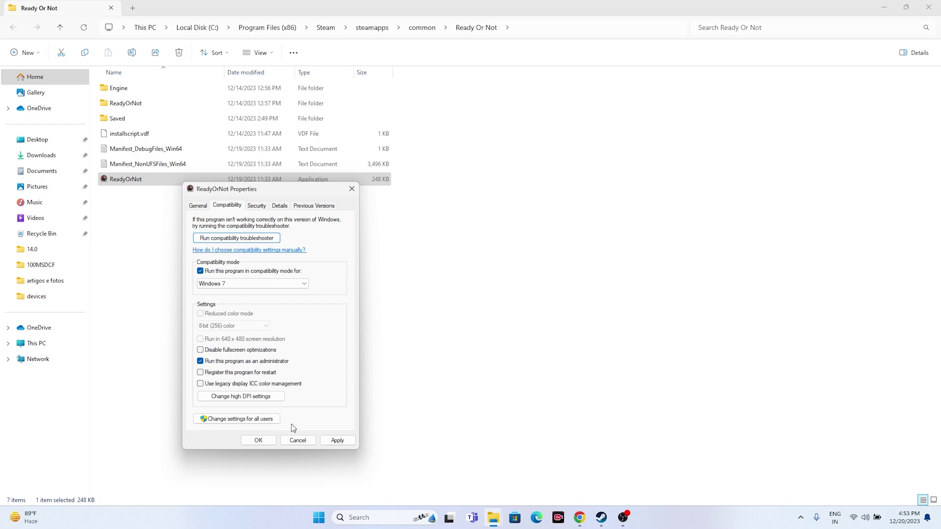
{"action": "left_click", "coordinate": [227, 288]}
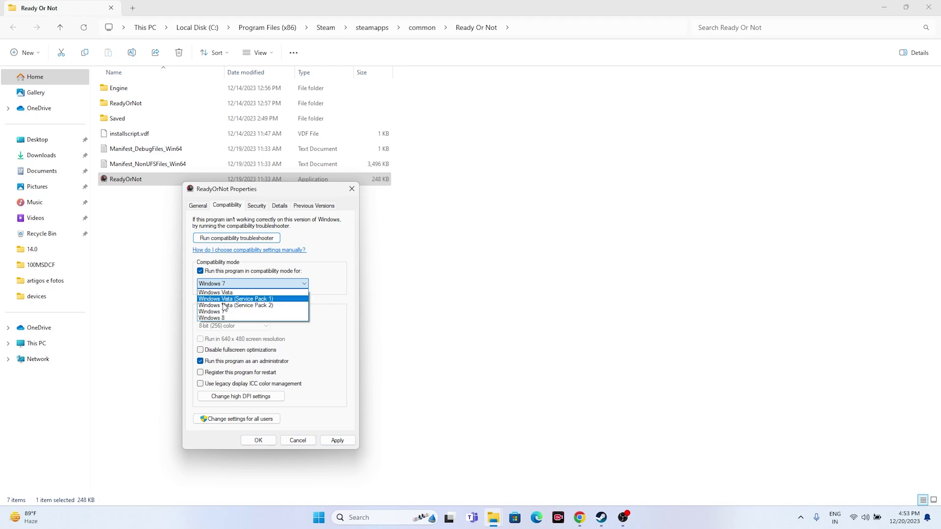
{"action": "left_click", "coordinate": [223, 318]}
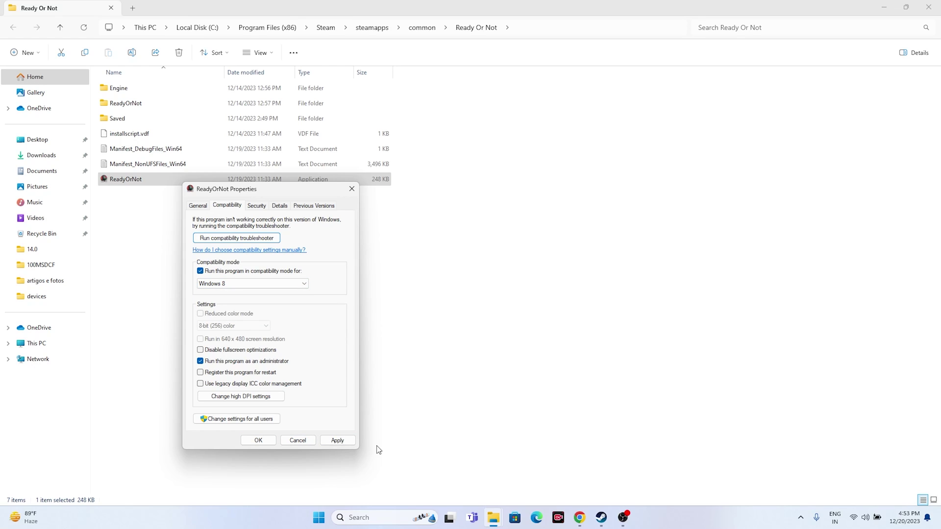
{"action": "left_click", "coordinate": [258, 440]}
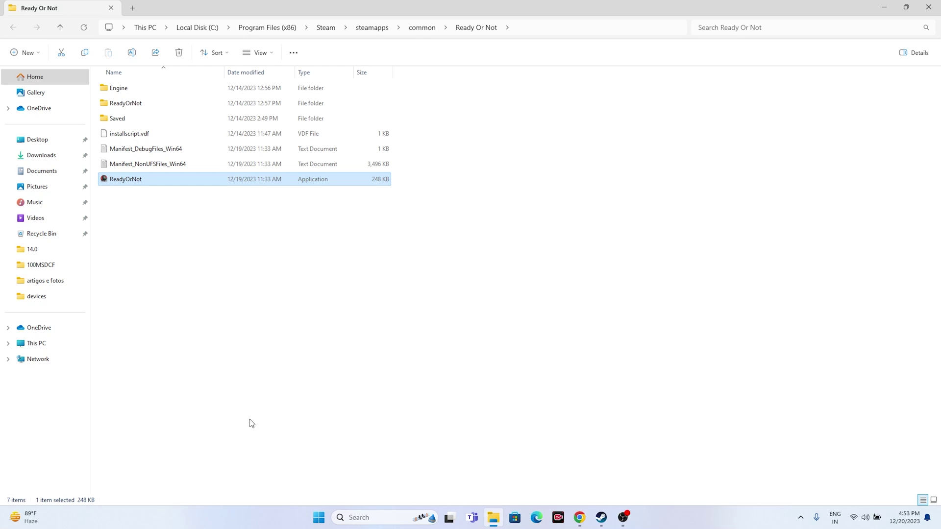
{"action": "left_click", "coordinate": [929, 8]}
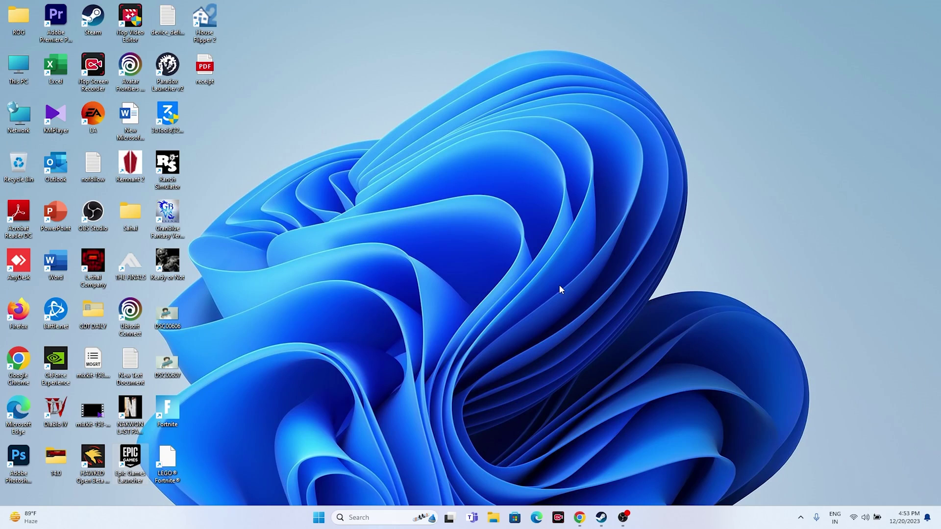
{"action": "left_click", "coordinate": [601, 517]}
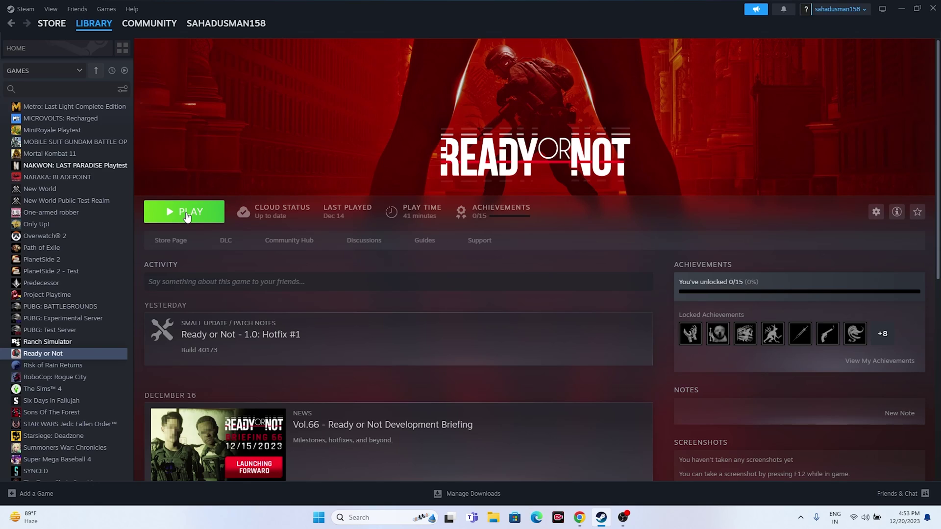
{"action": "left_click", "coordinate": [899, 9]}
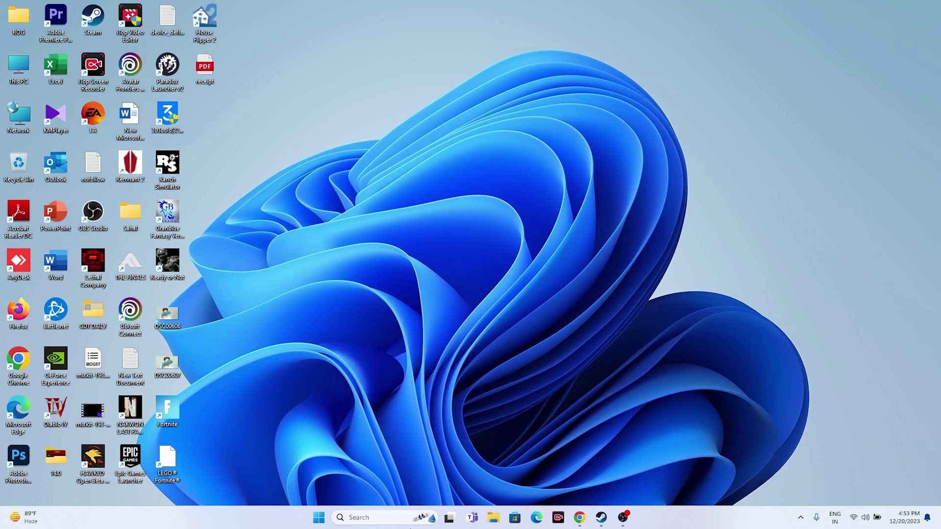
Open Windows Settings and check the automatic time zone and time options under Date & time
{"action": "left_click", "coordinate": [385, 518]}
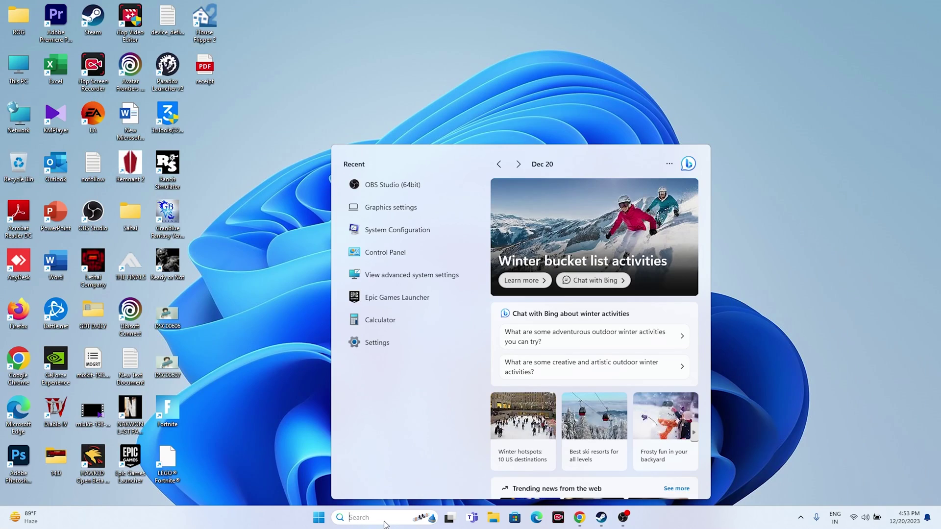
{"action": "left_click", "coordinate": [383, 345]}
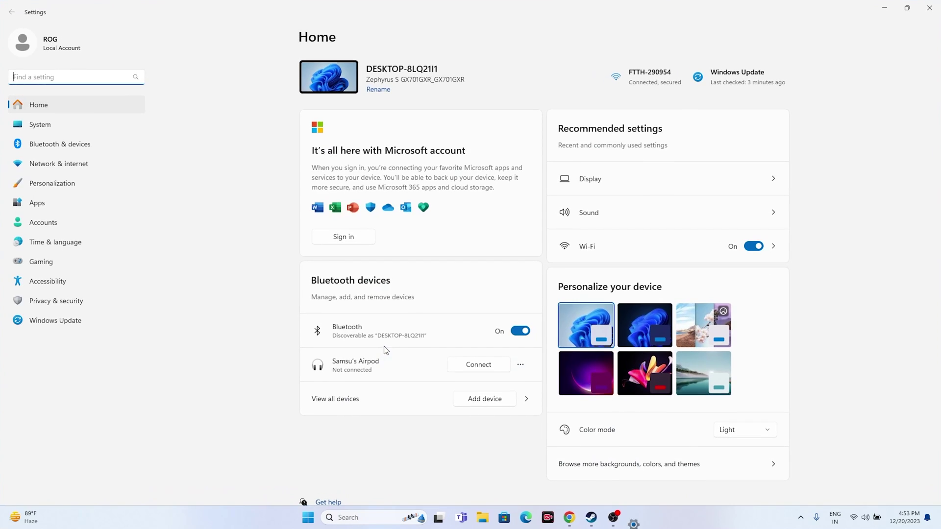
{"action": "left_click", "coordinate": [75, 244]}
{"action": "left_click", "coordinate": [345, 124]}
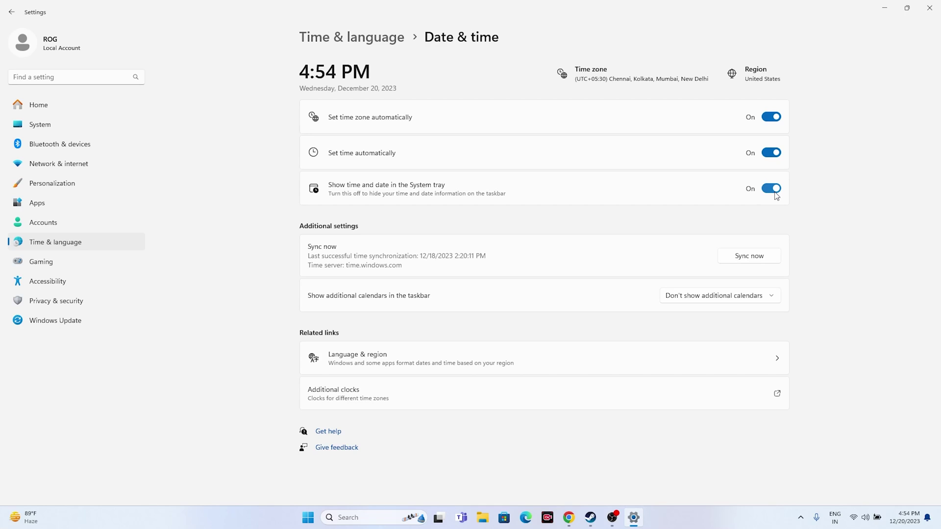
{"action": "left_click", "coordinate": [11, 12]}
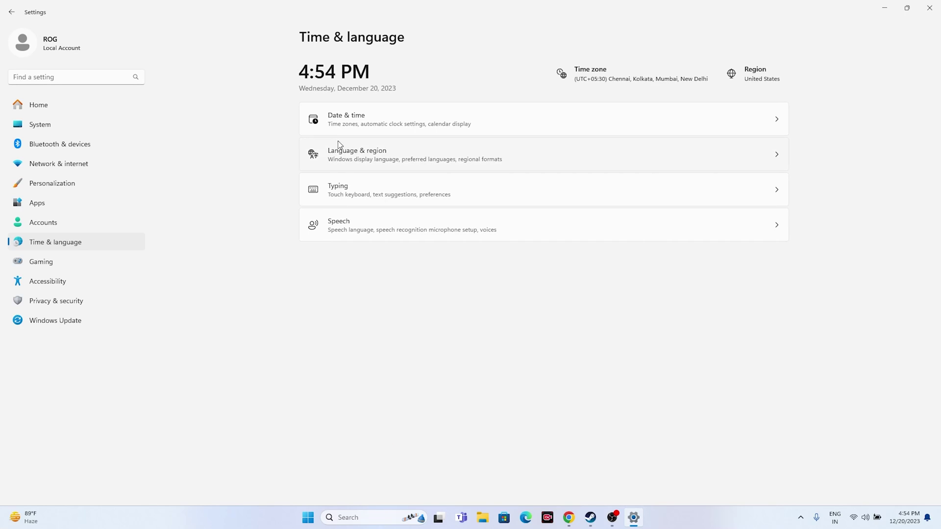
Check the country or region selection under Language & region without changing it, and close Settings
{"action": "left_click", "coordinate": [346, 155]}
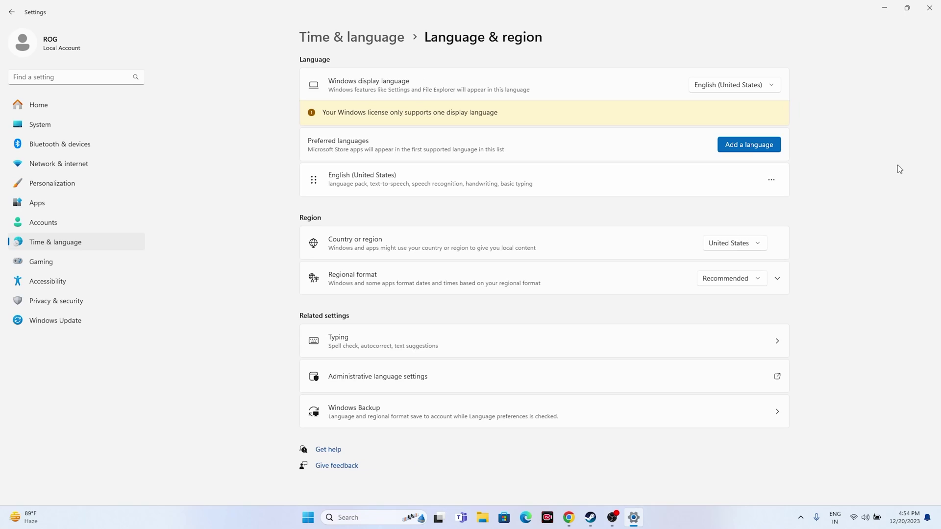
{"action": "left_click", "coordinate": [760, 242]}
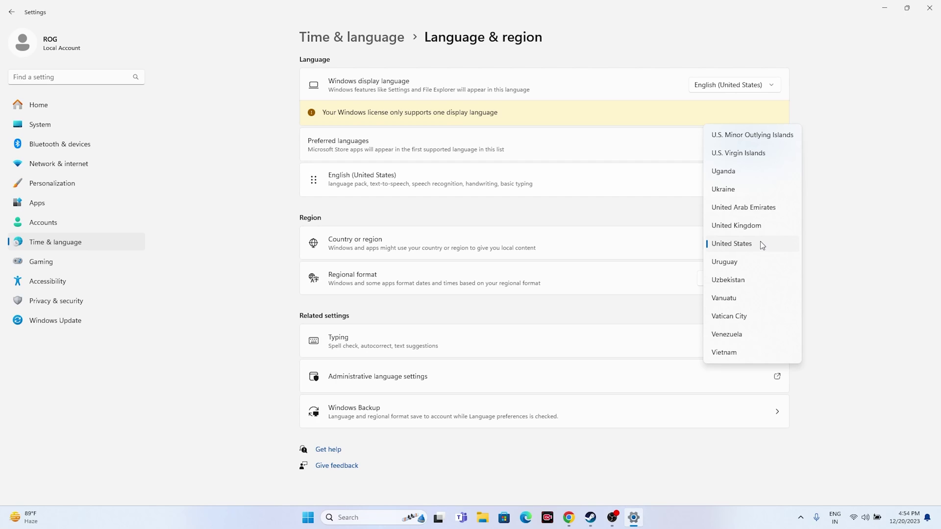
{"action": "left_click", "coordinate": [857, 225]}
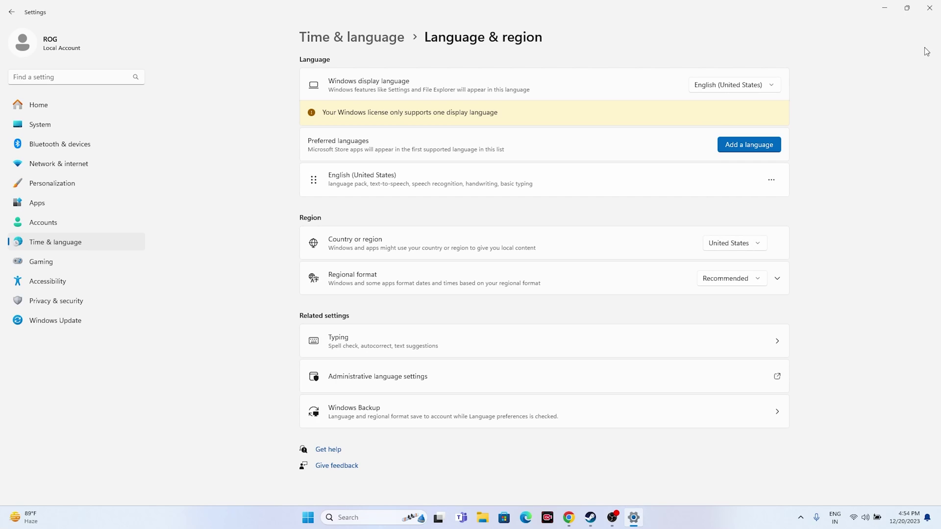
{"action": "left_click", "coordinate": [927, 9]}
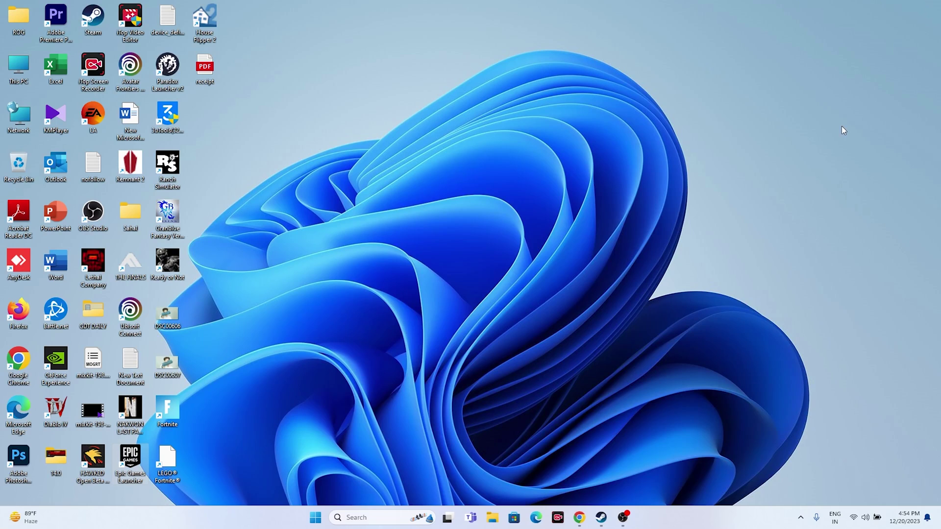
Switch to File Explorer and open the My Games folder inside Documents
{"action": "left_click", "coordinate": [606, 518]}
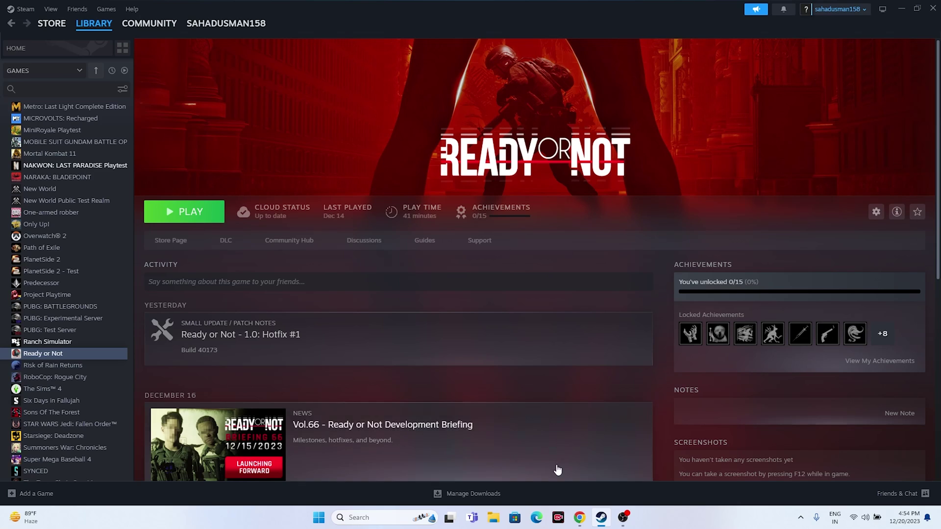
{"action": "left_click", "coordinate": [493, 518]}
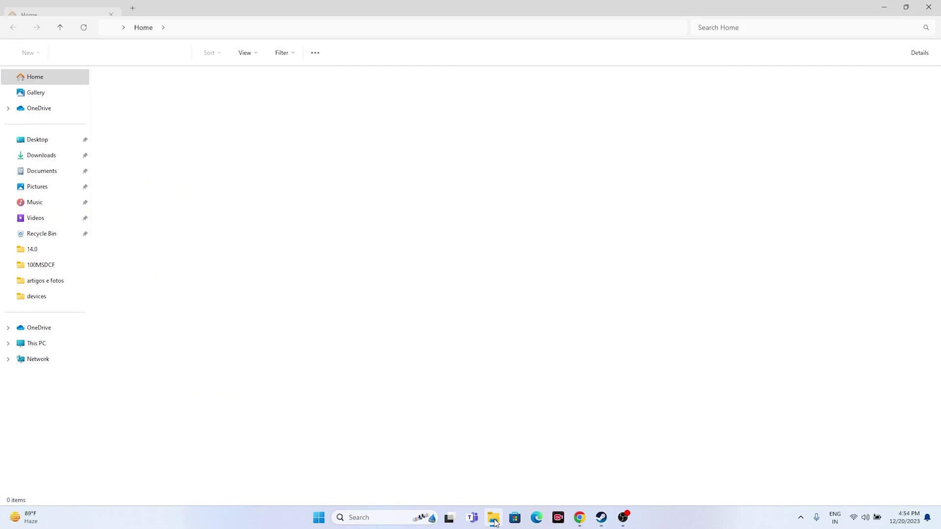
{"action": "left_click", "coordinate": [45, 172]}
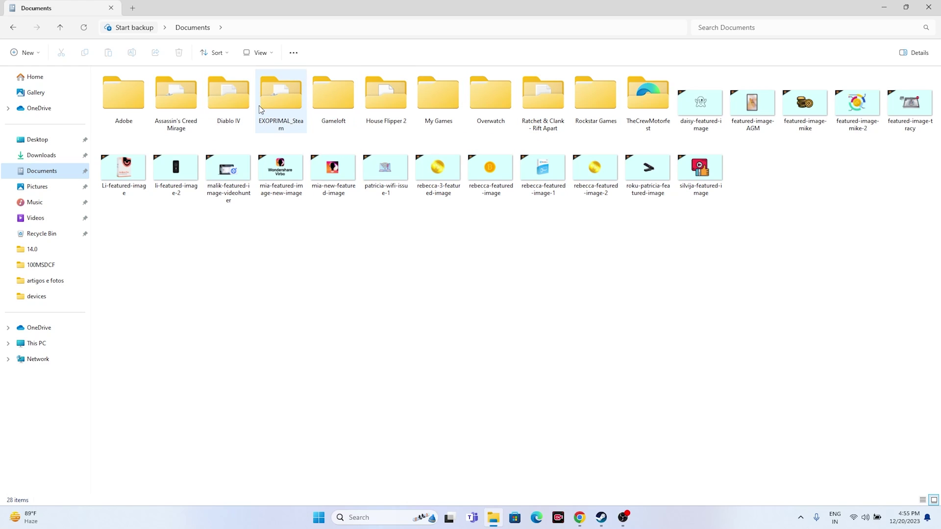
{"action": "double_click", "coordinate": [453, 119]}
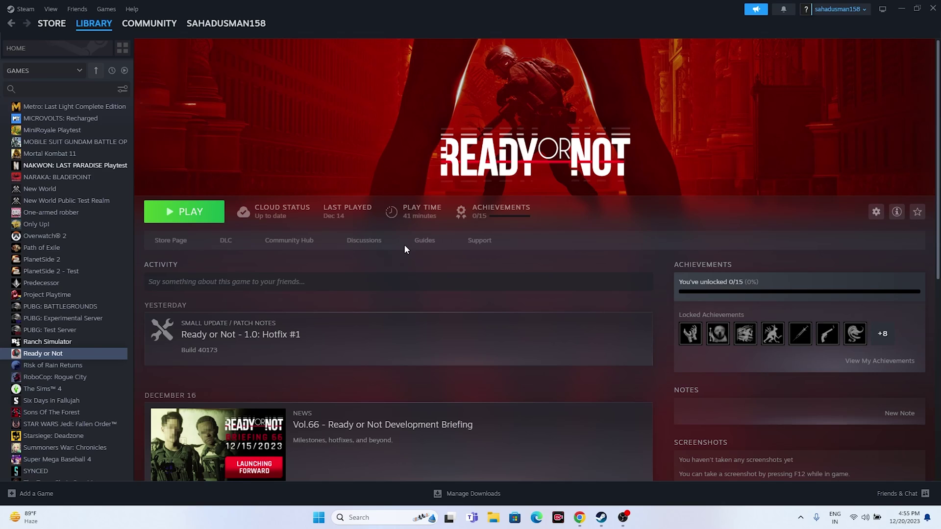
Open Control Panel's list of apps allowed through Windows Defender Firewall and check the Ready or Not entry's network permissions
{"action": "left_click", "coordinate": [357, 518]}
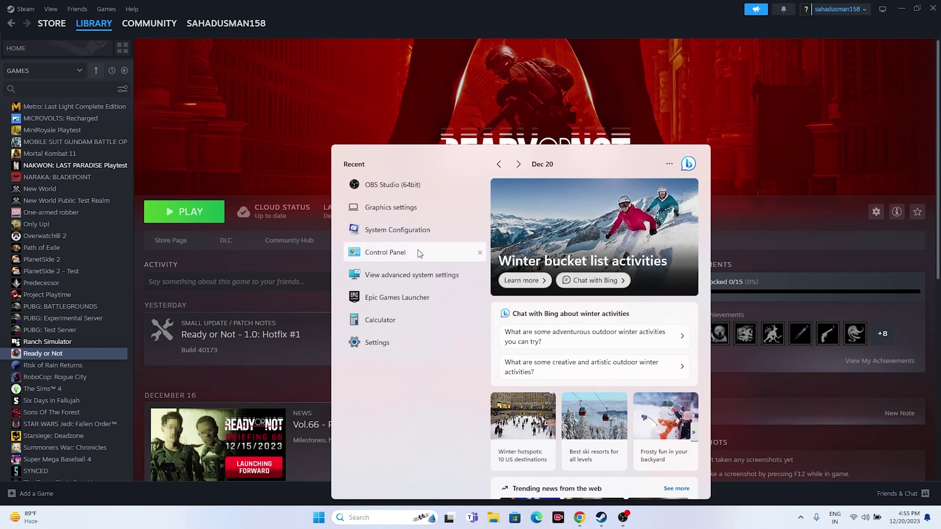
{"action": "left_click", "coordinate": [405, 248]}
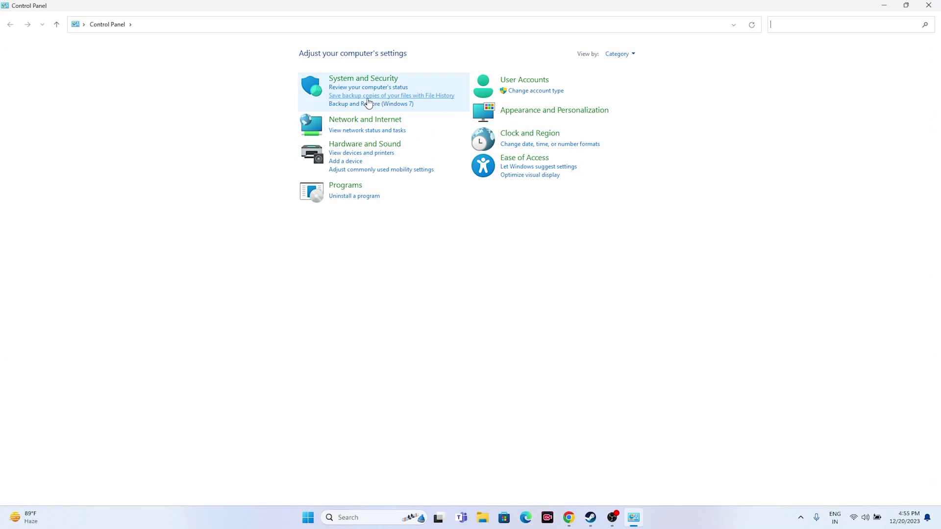
{"action": "left_click", "coordinate": [366, 81]}
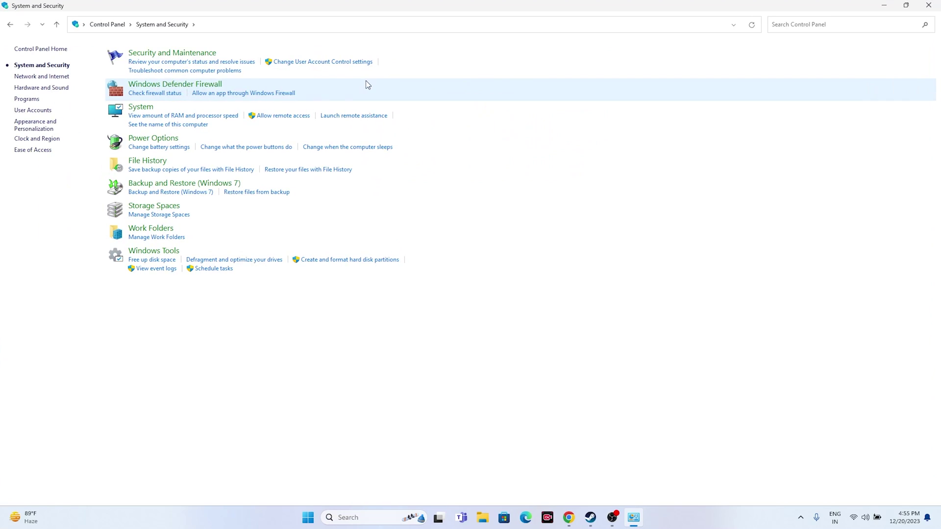
{"action": "left_click", "coordinate": [187, 85]}
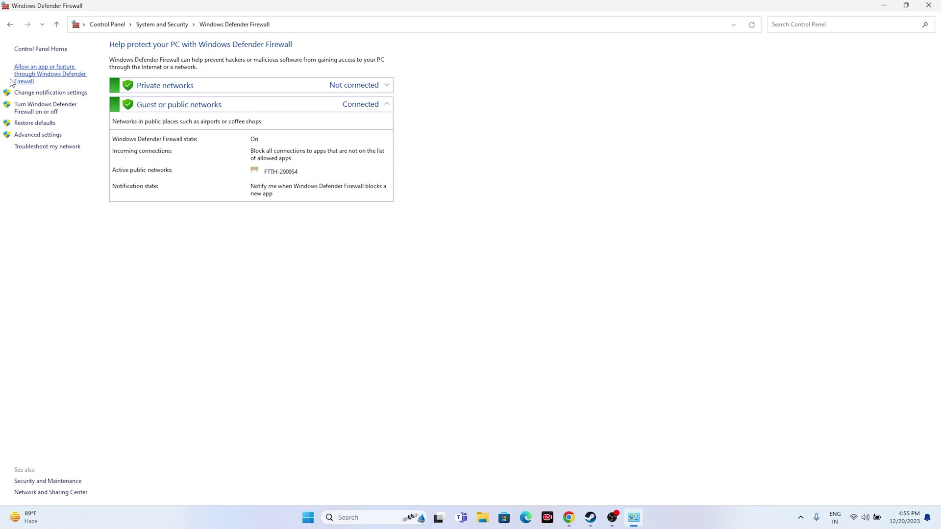
{"action": "left_click", "coordinate": [24, 72]}
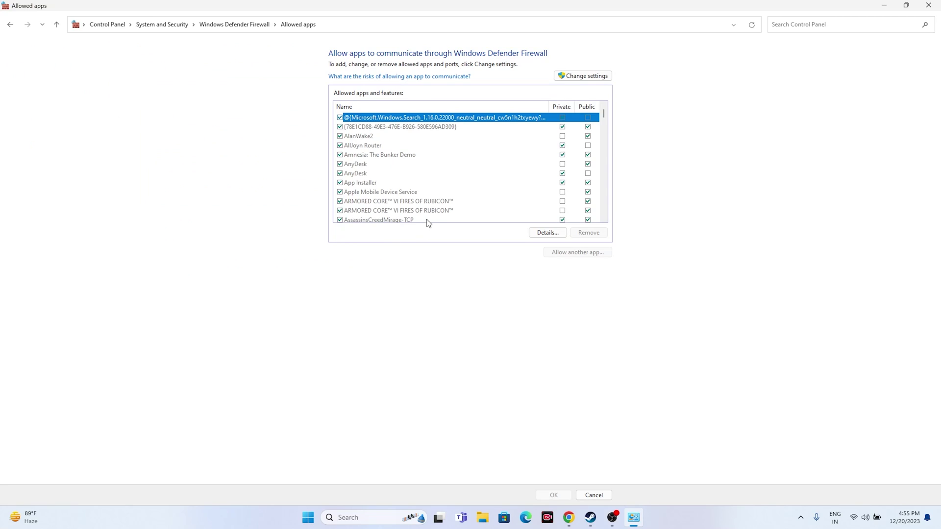
{"action": "scroll", "coordinate": [382, 152], "scroll_direction": "down", "scroll_amount": 15}
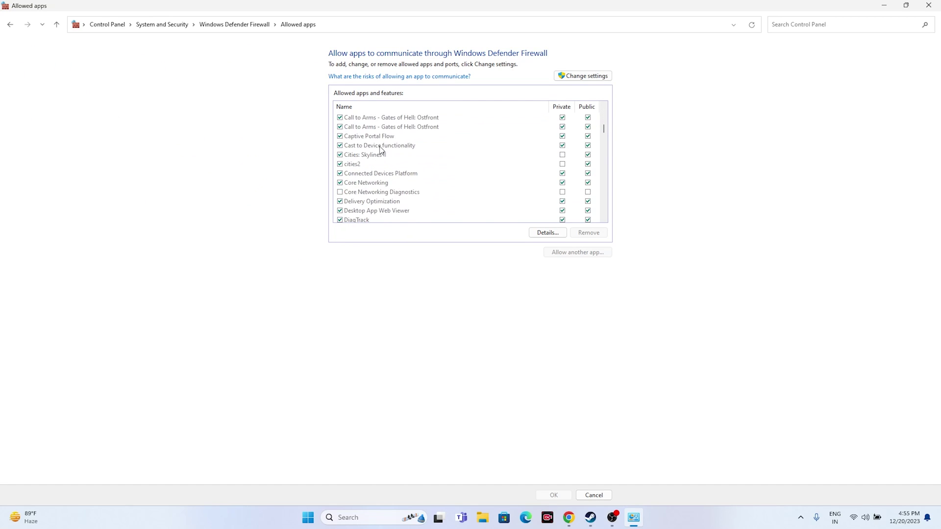
{"action": "scroll", "coordinate": [381, 148], "scroll_direction": "down", "scroll_amount": 10}
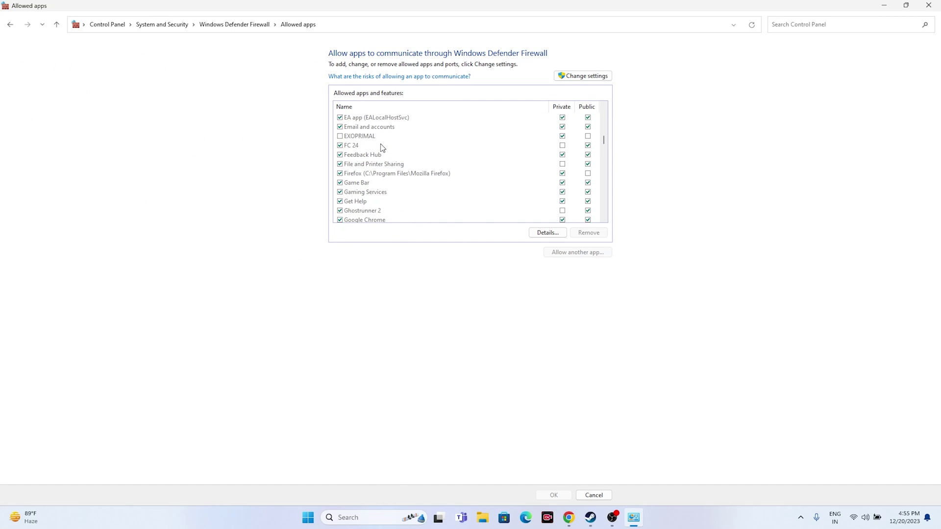
{"action": "scroll", "coordinate": [381, 152], "scroll_direction": "down", "scroll_amount": 15}
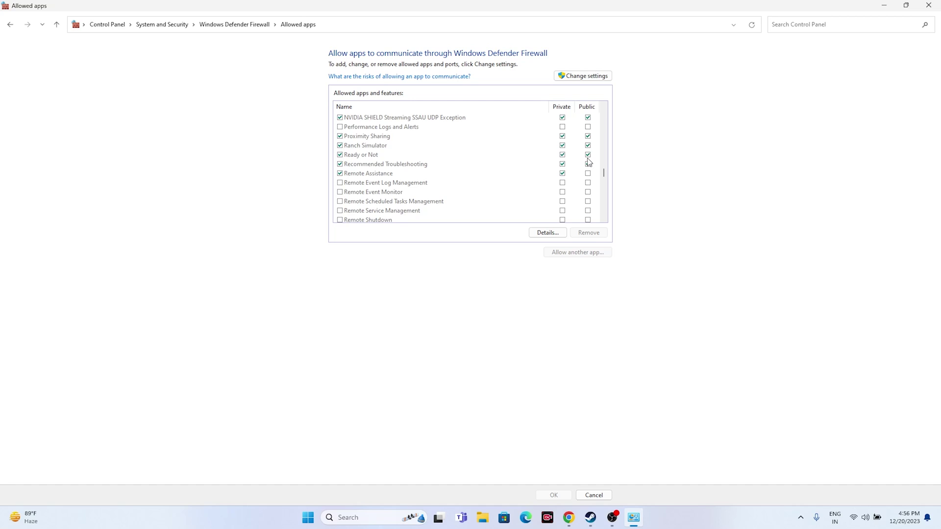
Unlock the allowed apps list for changes, start allowing another app and browse to C:\Program Files (x86)
{"action": "left_click", "coordinate": [576, 75]}
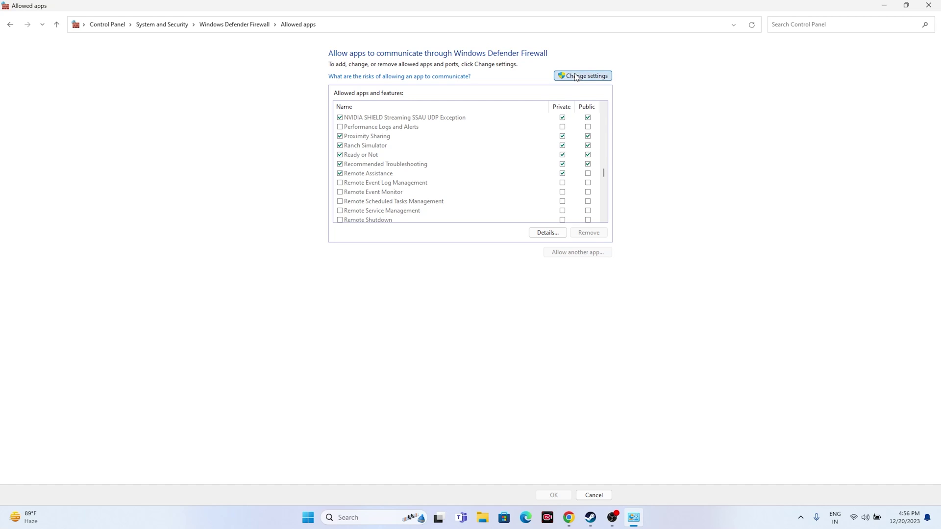
{"action": "left_click", "coordinate": [568, 251]}
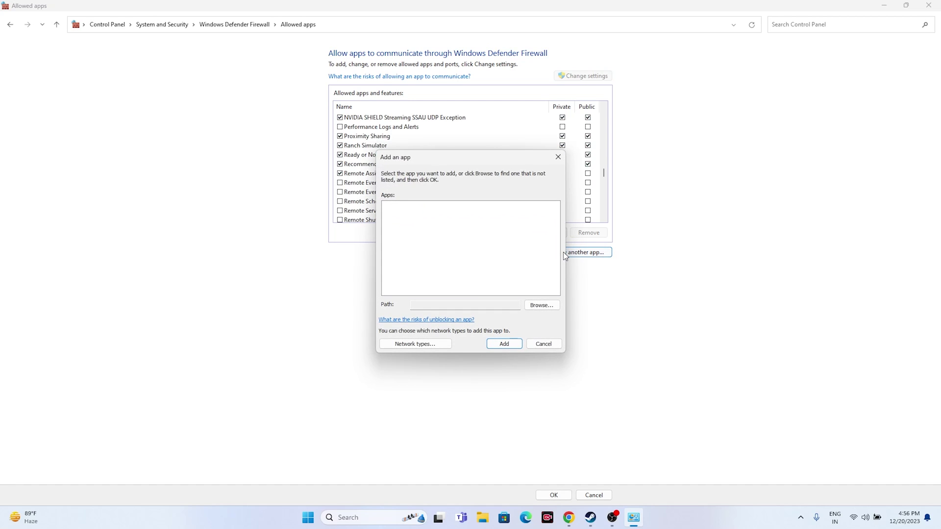
{"action": "left_click", "coordinate": [537, 306]}
{"action": "scroll", "coordinate": [414, 294], "scroll_direction": "down", "scroll_amount": 5}
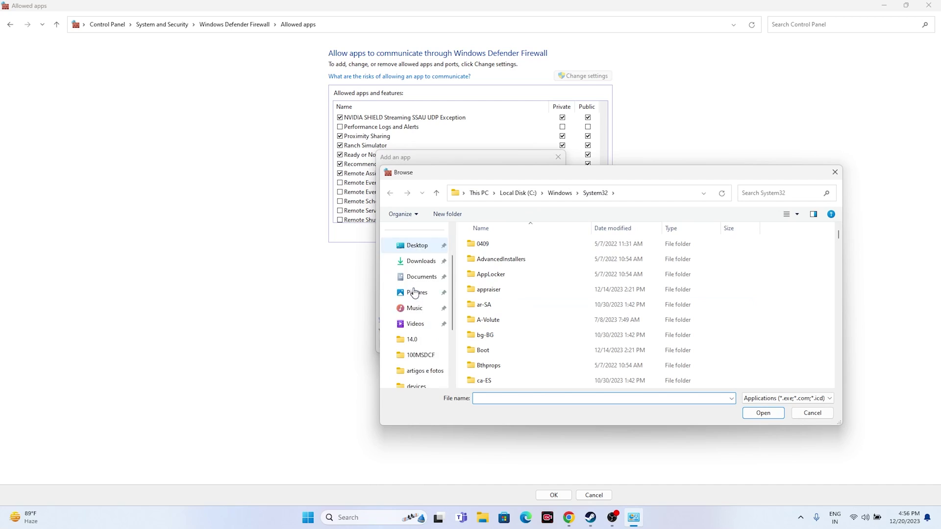
{"action": "left_click", "coordinate": [414, 343]}
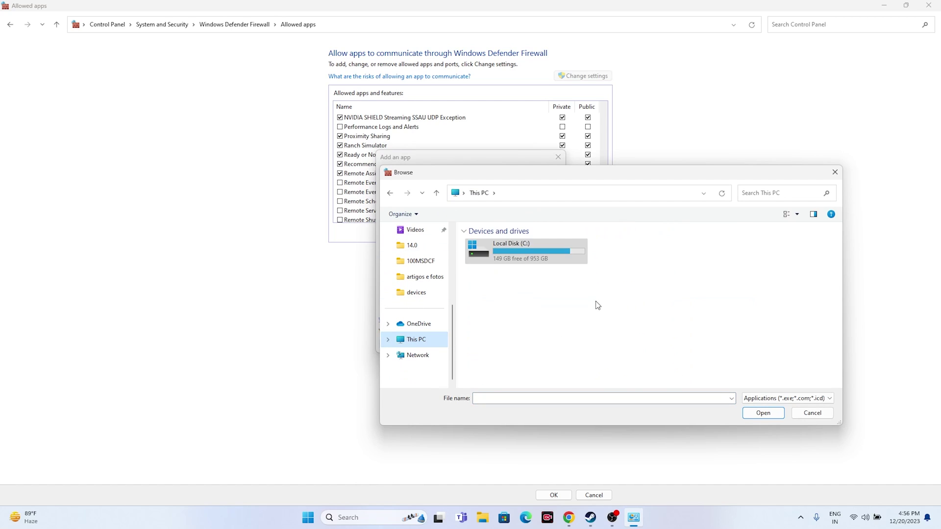
{"action": "double_click", "coordinate": [523, 259]}
{"action": "double_click", "coordinate": [521, 335]}
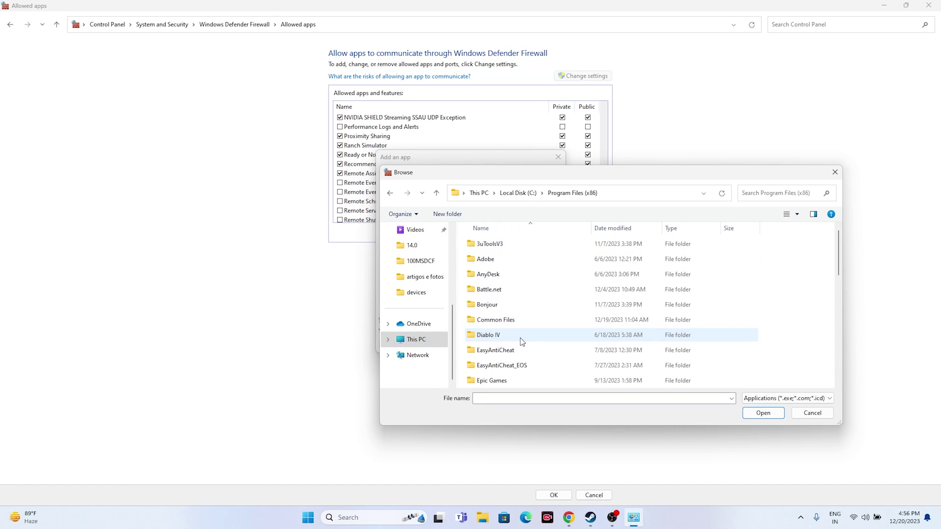
{"action": "scroll", "coordinate": [522, 289], "scroll_direction": "down", "scroll_amount": 4}
{"action": "scroll", "coordinate": [522, 289], "scroll_direction": "down", "scroll_amount": 2}
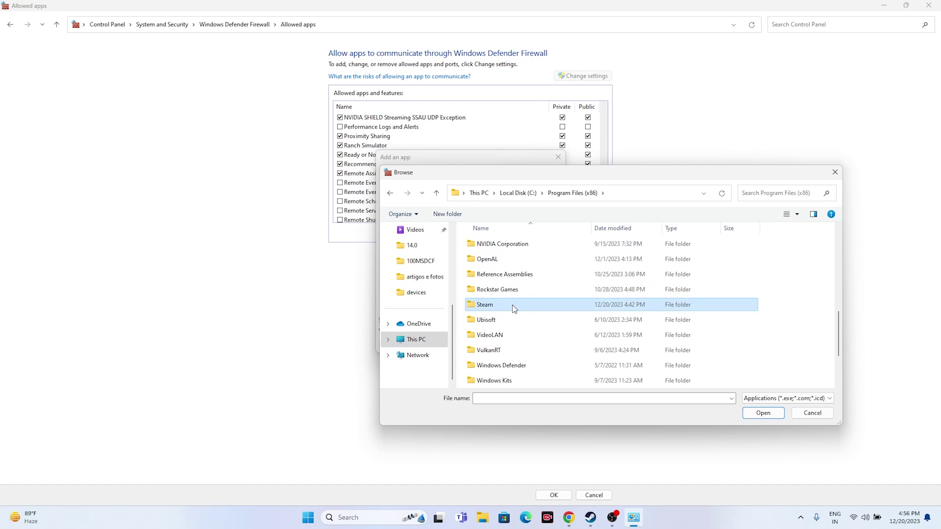
Choose the ReadyOrNot application in Steam\steamapps\common\Ready Or Not as the app to allow
{"action": "double_click", "coordinate": [513, 305]}
{"action": "scroll", "coordinate": [514, 300], "scroll_direction": "down", "scroll_amount": 3}
{"action": "scroll", "coordinate": [514, 296], "scroll_direction": "down", "scroll_amount": 1}
{"action": "double_click", "coordinate": [508, 304]}
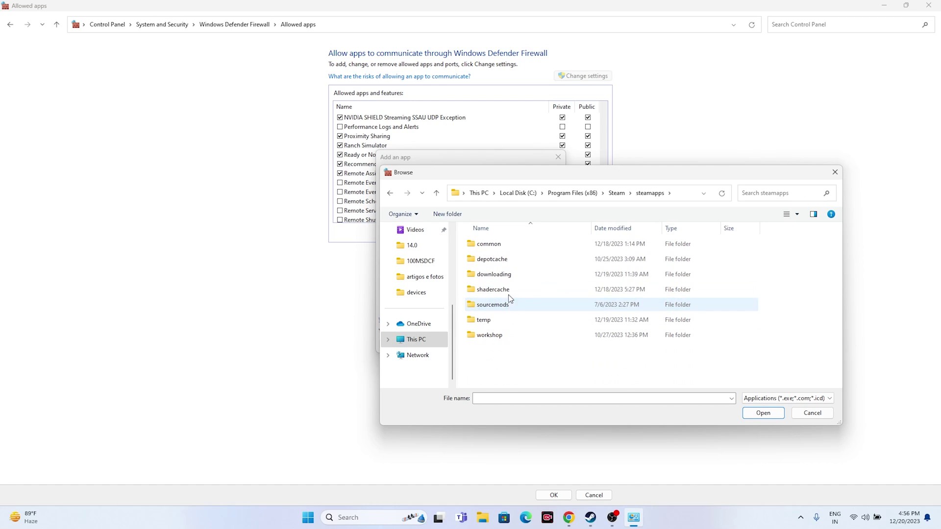
{"action": "double_click", "coordinate": [501, 244]}
{"action": "scroll", "coordinate": [507, 274], "scroll_direction": "down", "scroll_amount": 4}
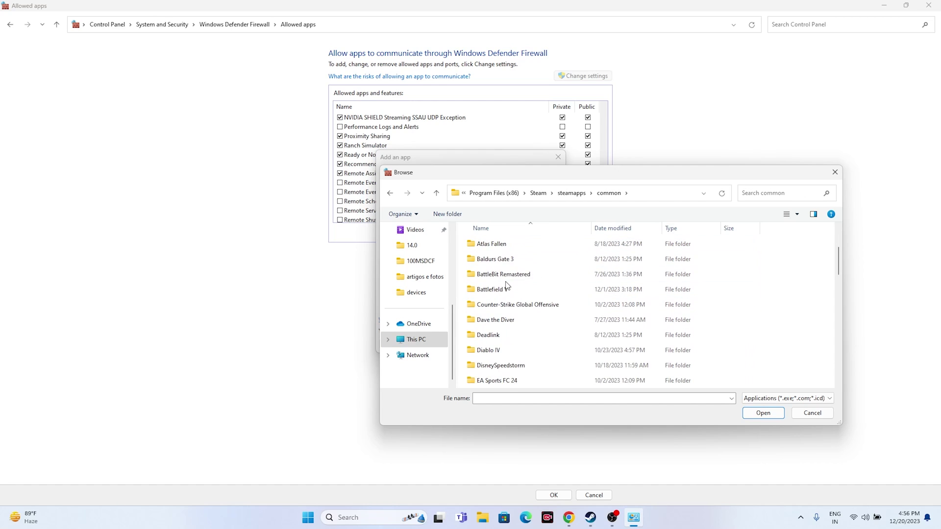
{"action": "scroll", "coordinate": [508, 285], "scroll_direction": "down", "scroll_amount": 6}
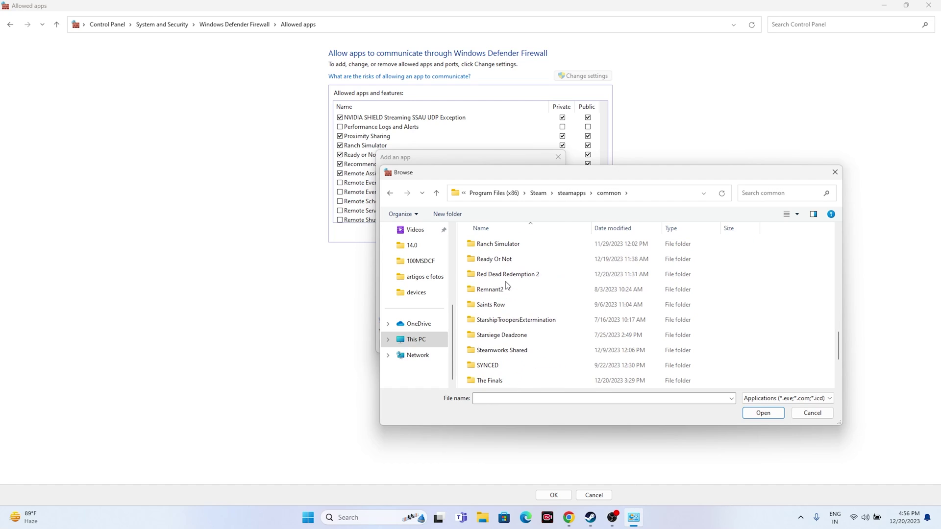
{"action": "left_click", "coordinate": [507, 264]}
{"action": "double_click", "coordinate": [507, 265]}
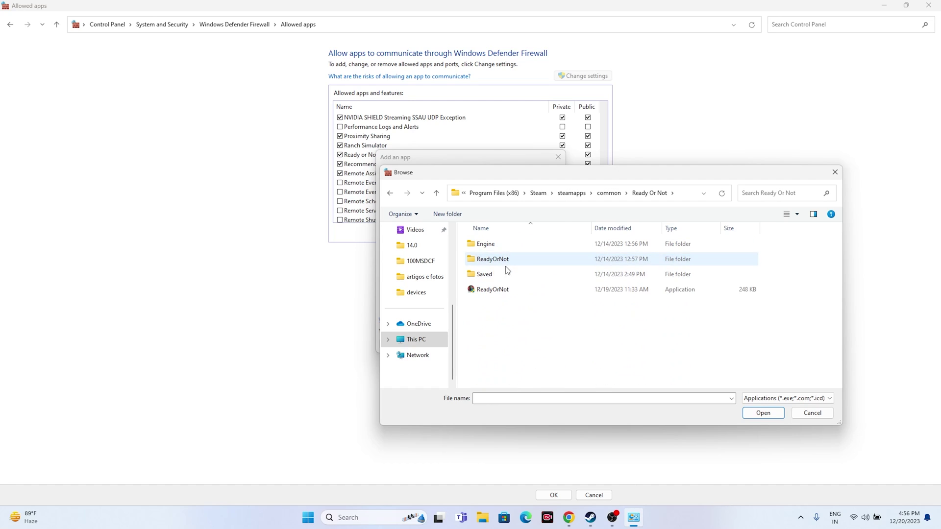
{"action": "left_click", "coordinate": [502, 293]}
{"action": "left_click", "coordinate": [748, 423]}
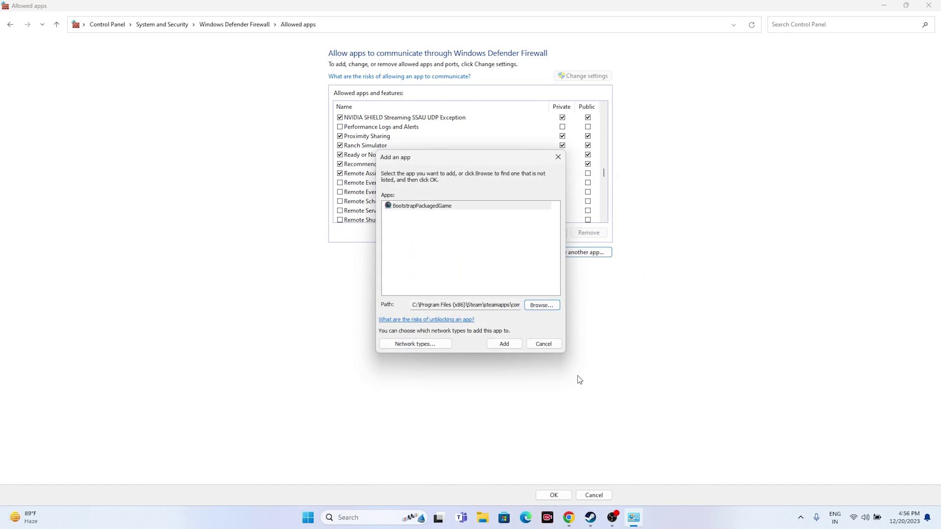
Try to add the chosen game application to the firewall's allowed apps, then close the Add an app dialog and Control Panel
{"action": "left_click", "coordinate": [500, 343]}
{"action": "left_click", "coordinate": [540, 294]}
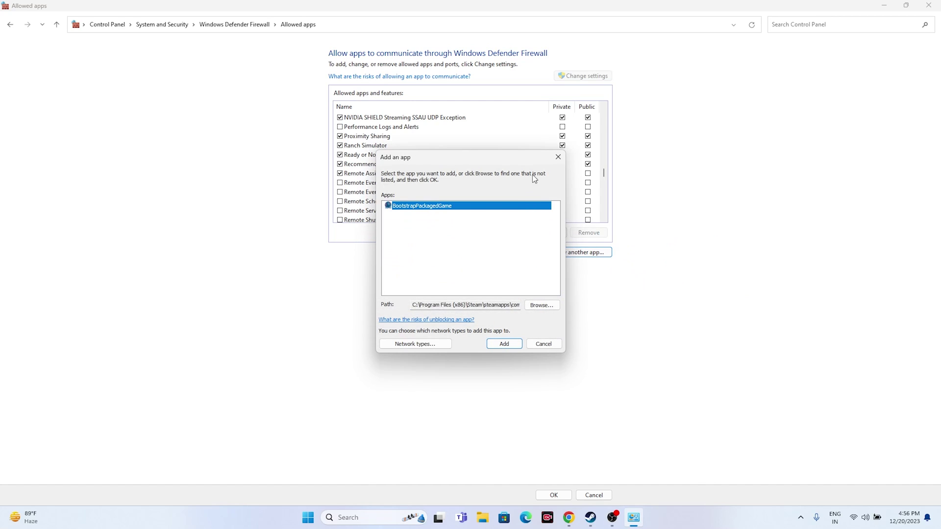
{"action": "left_click", "coordinate": [558, 158]}
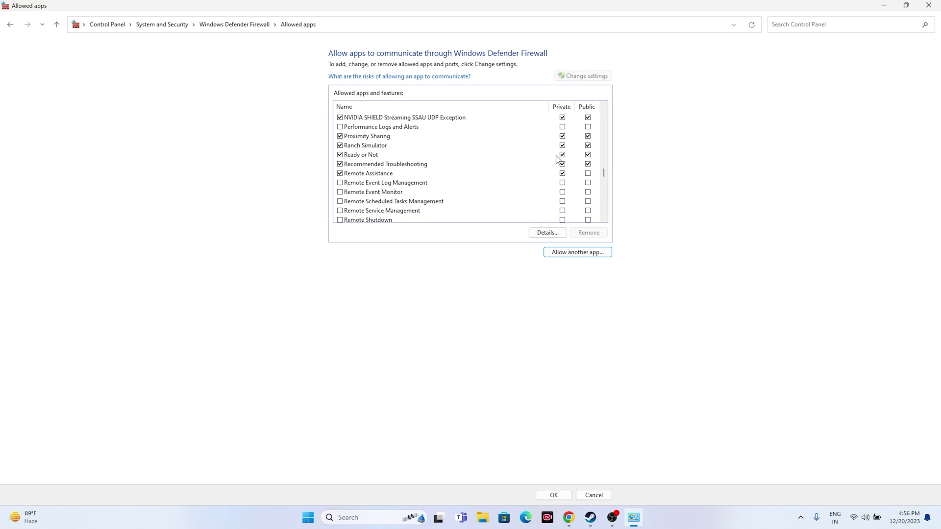
{"action": "left_click", "coordinate": [928, 6]}
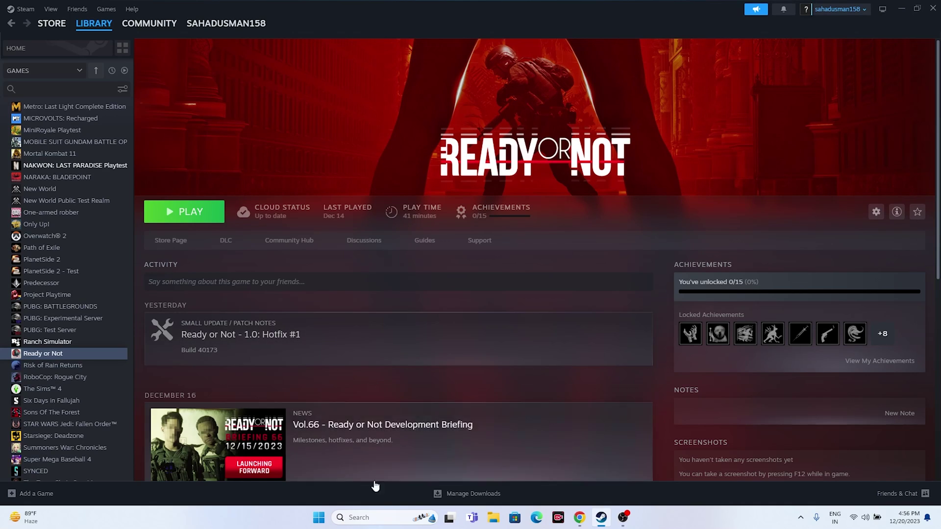
In System Configuration, disable all listed services with Microsoft services hidden, apply the change and exit without restarting
{"action": "left_click", "coordinate": [362, 517]}
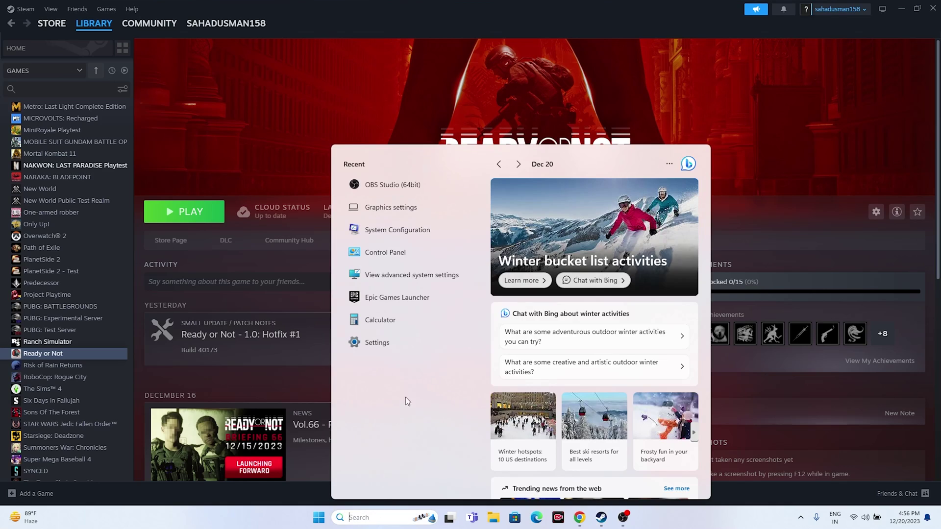
{"action": "left_click", "coordinate": [427, 237]}
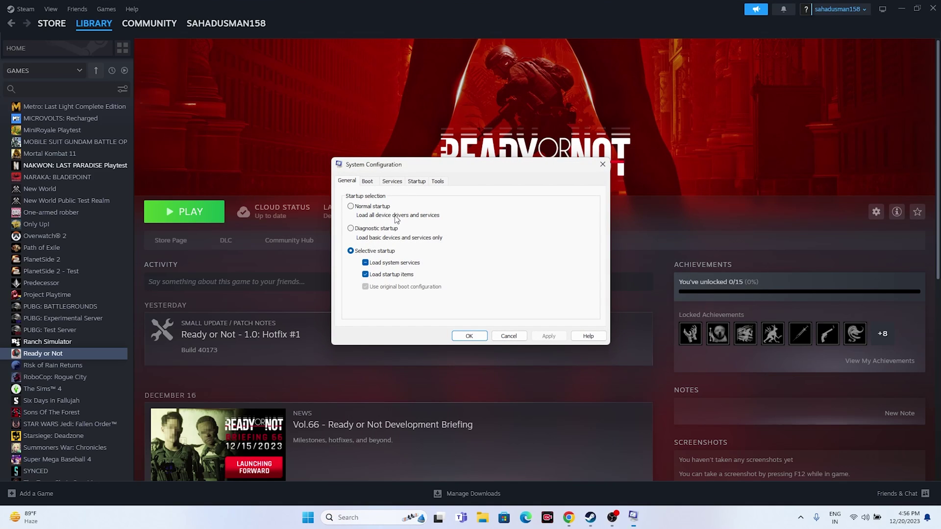
{"action": "left_click", "coordinate": [392, 182]}
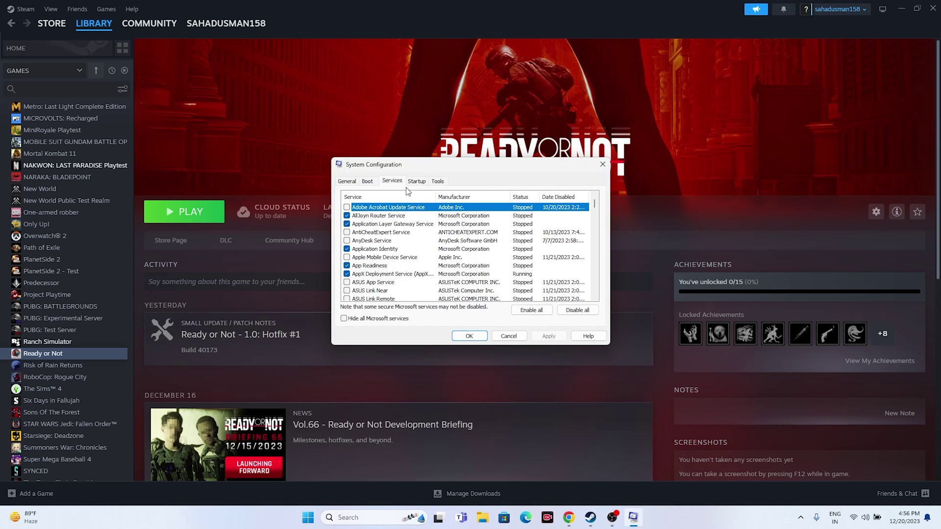
{"action": "left_click", "coordinate": [572, 312]}
{"action": "left_click", "coordinate": [344, 319]}
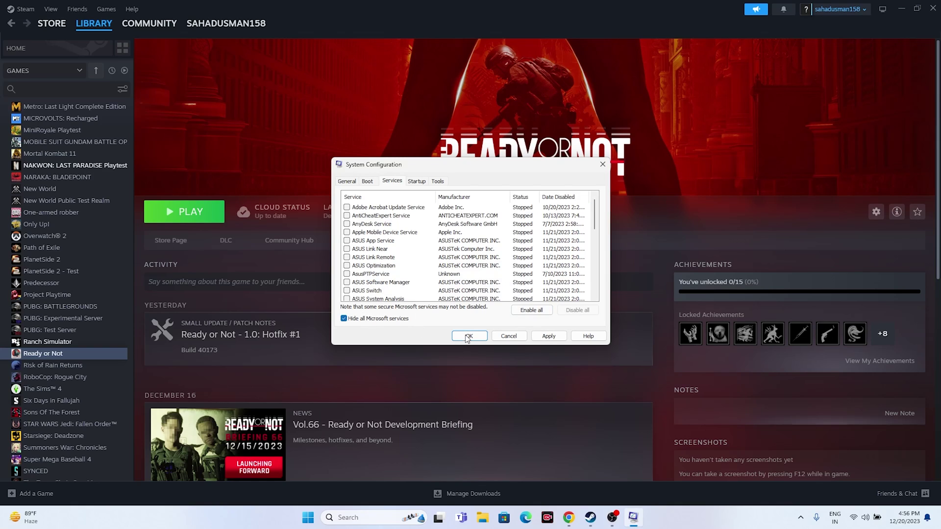
{"action": "left_click", "coordinate": [548, 336]}
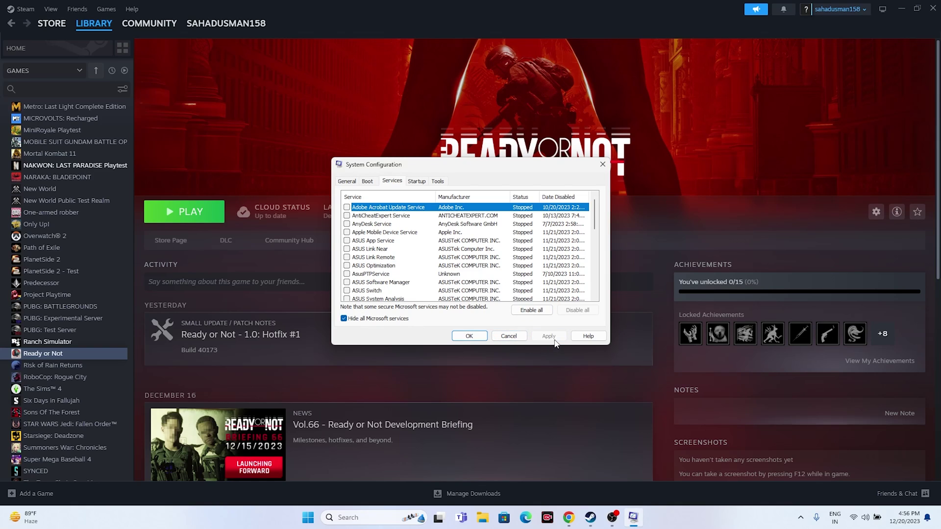
{"action": "left_click", "coordinate": [473, 334]}
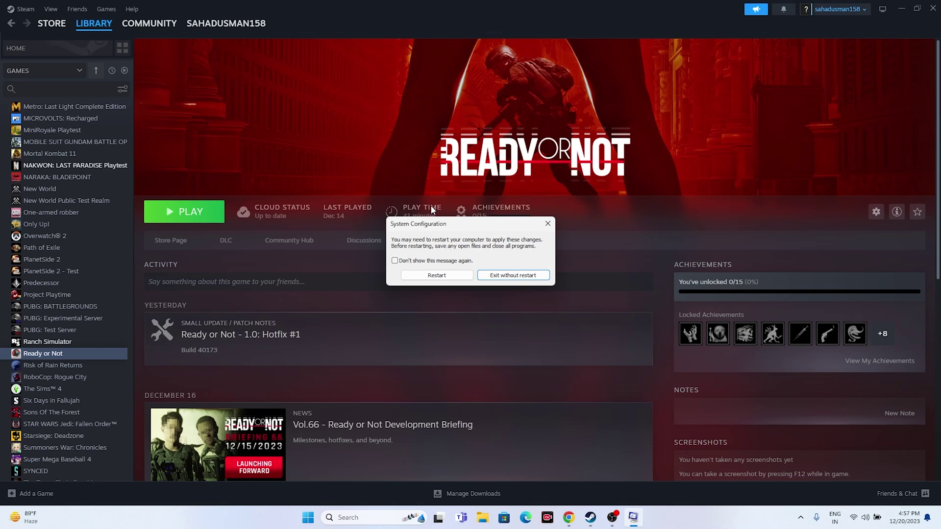
{"action": "left_click", "coordinate": [531, 277]}
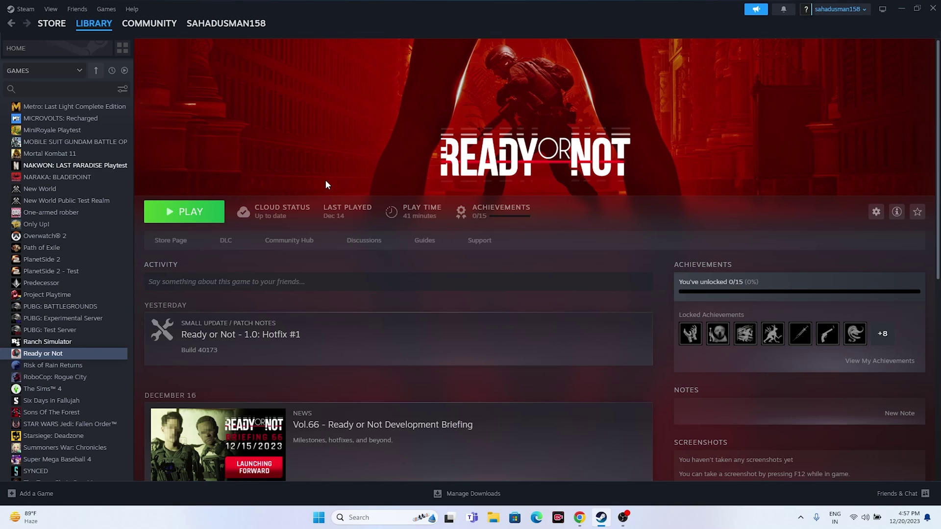
In Ready or Not's Steam properties, enter the launch option -dx11, change it to -dx12 and close the properties
{"action": "right_click", "coordinate": [44, 356]}
{"action": "left_click", "coordinate": [71, 430]}
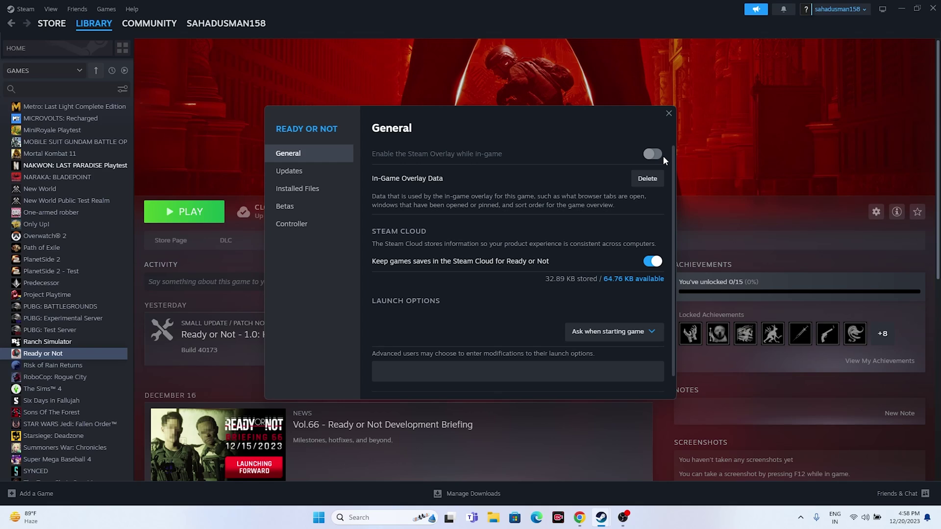
{"action": "left_click", "coordinate": [418, 368]}
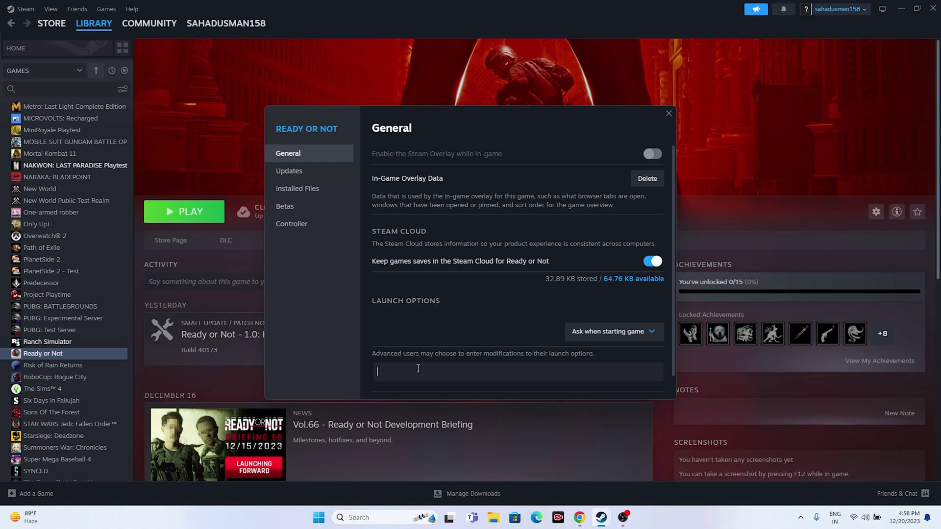
{"action": "type", "text": "-dx11"}
{"action": "key", "text": "BackSpace"}
{"action": "type", "text": "2"}
{"action": "left_click", "coordinate": [668, 113]}
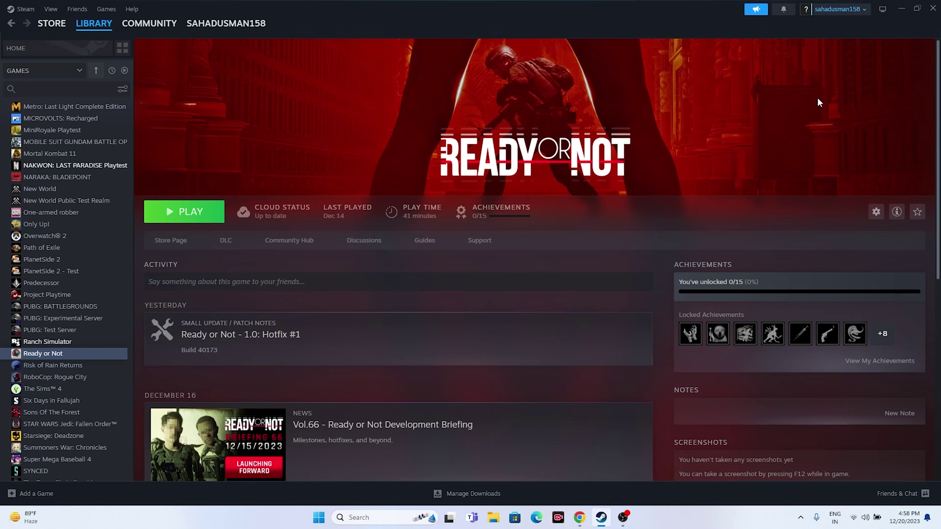
Minimize Steam and open Windows Task Manager
{"action": "left_click", "coordinate": [901, 8]}
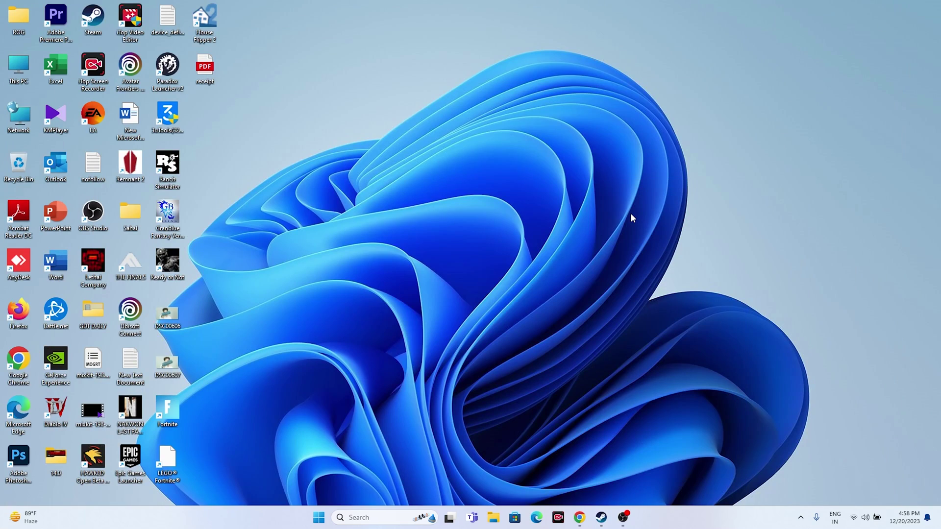
{"action": "right_click", "coordinate": [320, 514]}
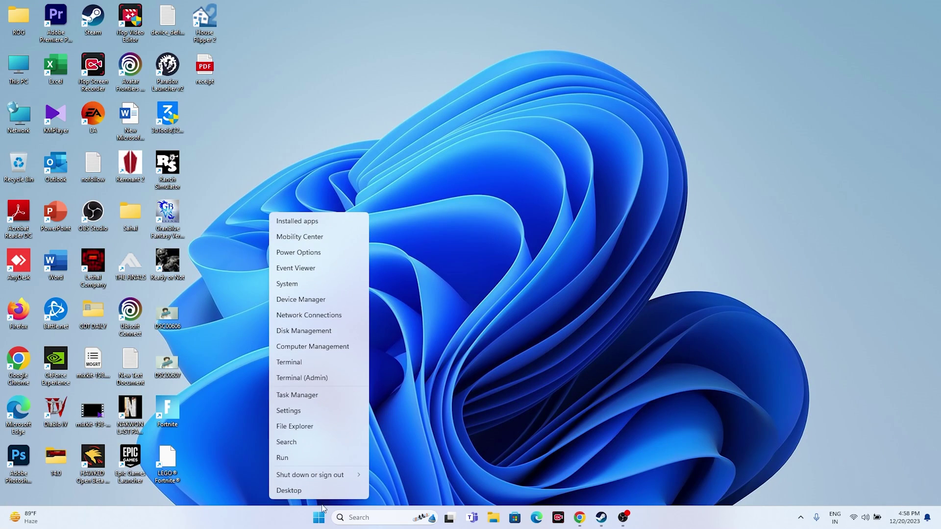
{"action": "left_click", "coordinate": [319, 397]}
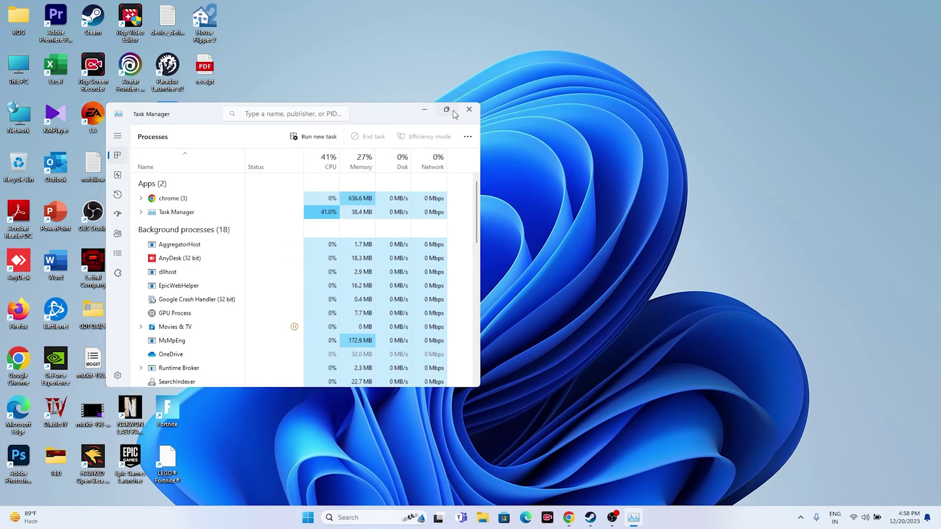
Examine the running apps and background processes in the maximized Task Manager, close it and leave Steam minimized
{"action": "left_click", "coordinate": [446, 109]}
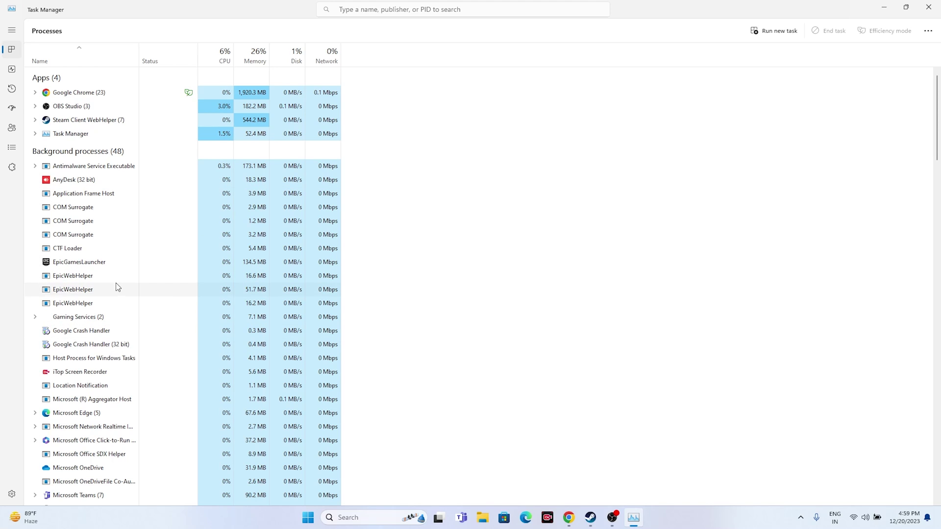
{"action": "left_click", "coordinate": [929, 7]}
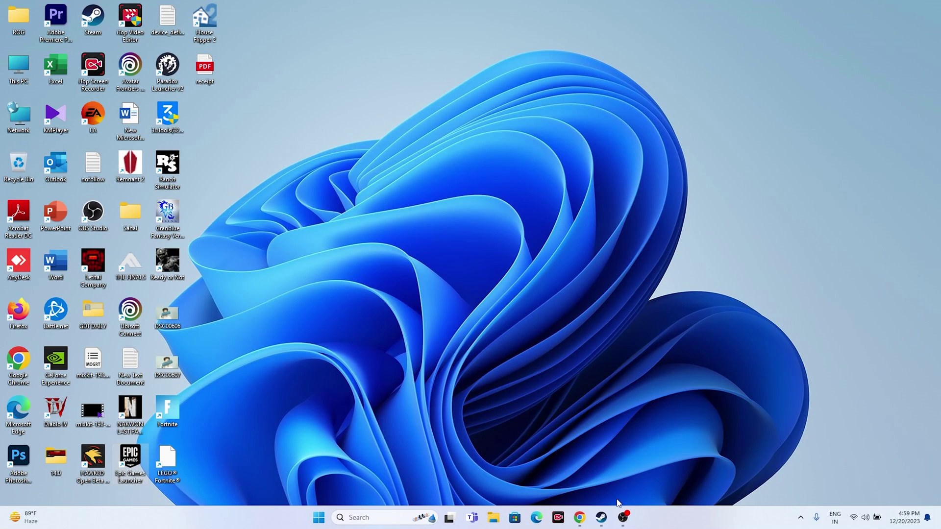
{"action": "left_click", "coordinate": [598, 520]}
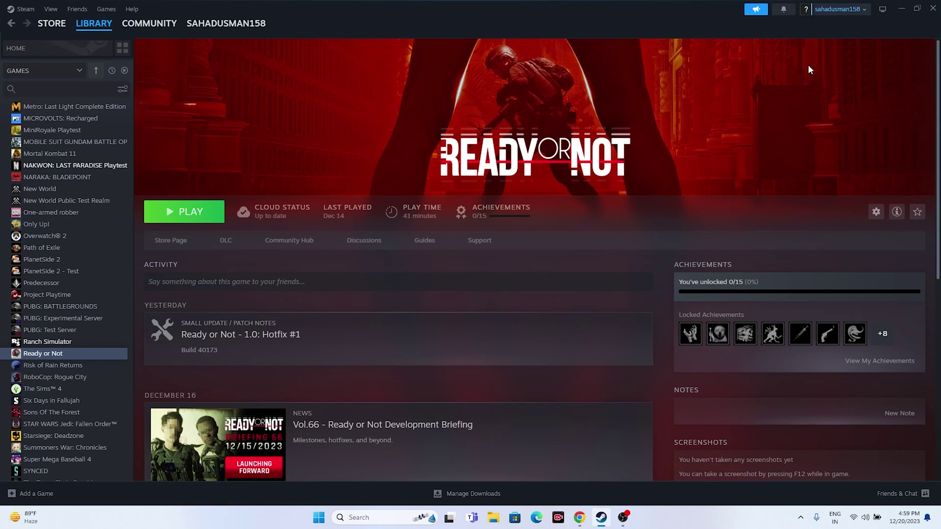
{"action": "left_click", "coordinate": [901, 8]}
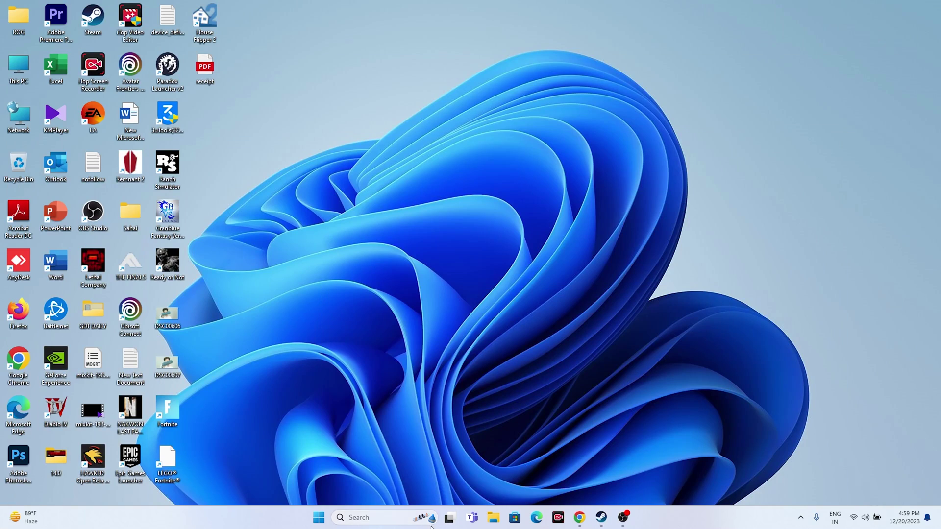
Open the Windows Graphics settings with the custom options for apps
{"action": "left_click", "coordinate": [395, 521]}
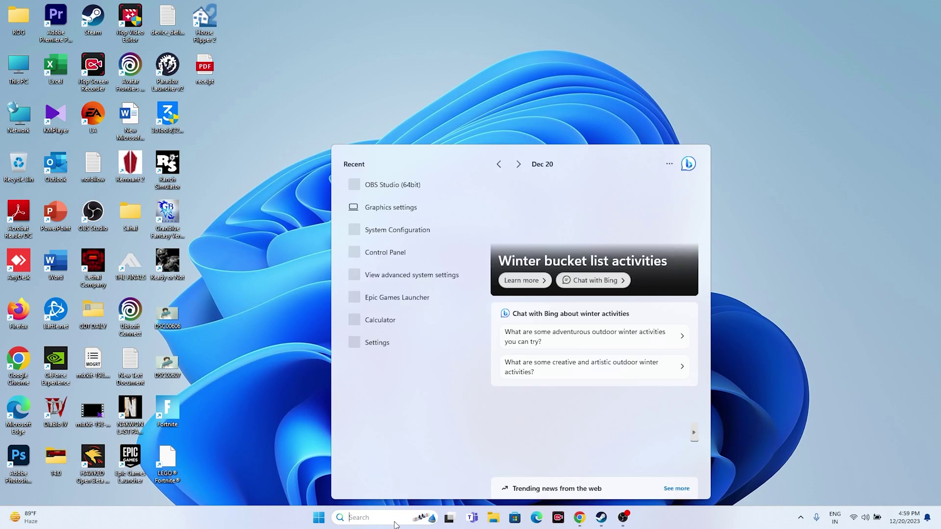
{"action": "left_click", "coordinate": [407, 213]}
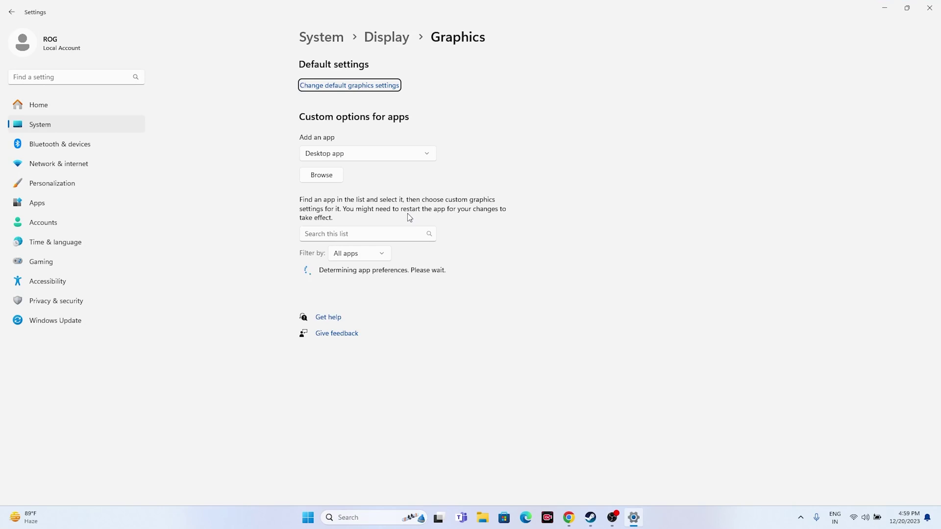
{"action": "scroll", "coordinate": [617, 263], "scroll_direction": "down", "scroll_amount": 1}
{"action": "scroll", "coordinate": [618, 263], "scroll_direction": "up", "scroll_amount": 1}
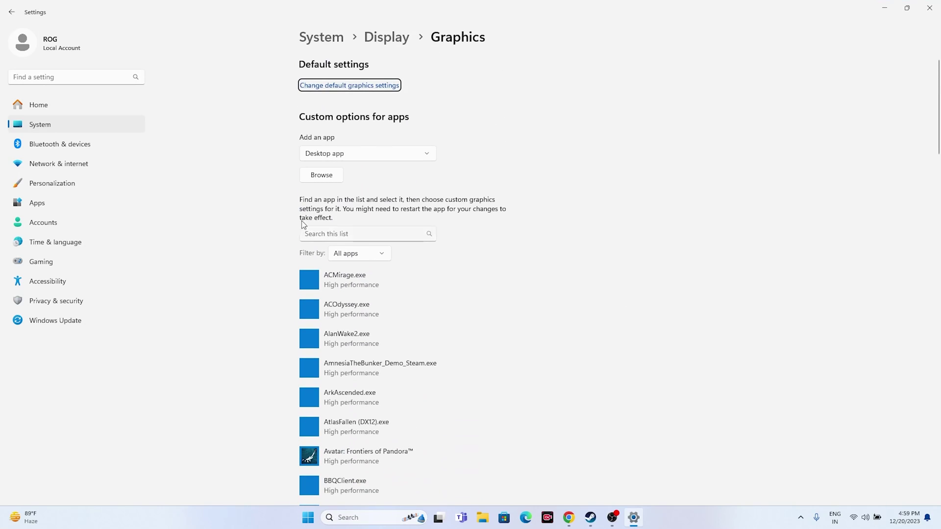
Browse for a desktop app to add, going to Steam's steamapps\common folder in Program Files (x86)
{"action": "left_click", "coordinate": [329, 179]}
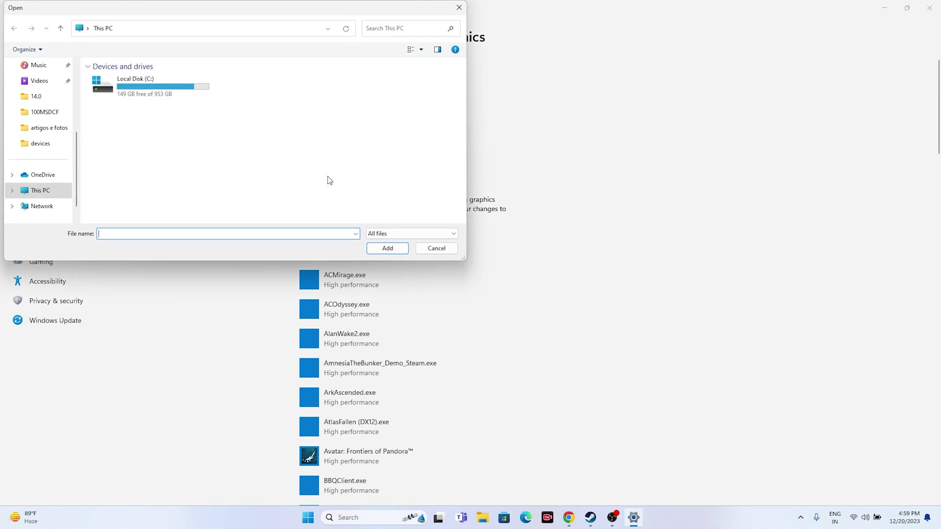
{"action": "double_click", "coordinate": [178, 85]}
{"action": "double_click", "coordinate": [150, 171]}
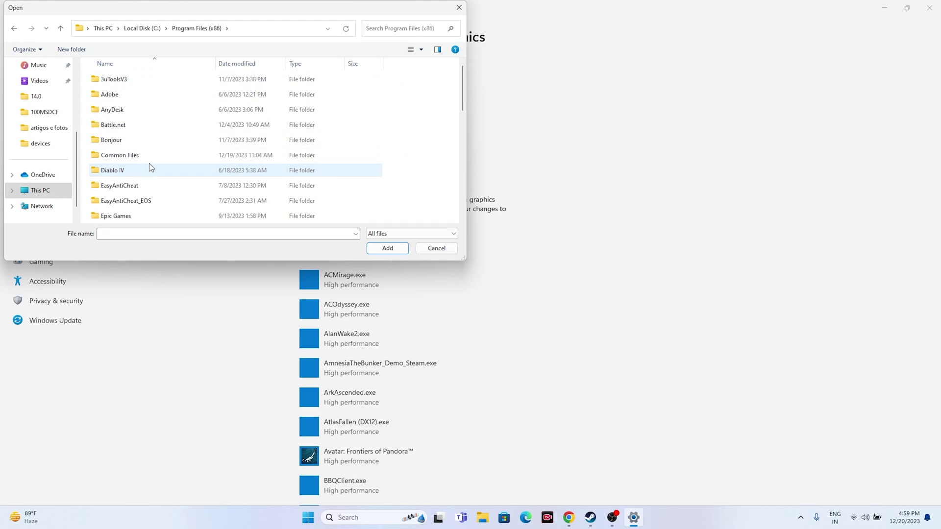
{"action": "scroll", "coordinate": [150, 169], "scroll_direction": "down", "scroll_amount": 5}
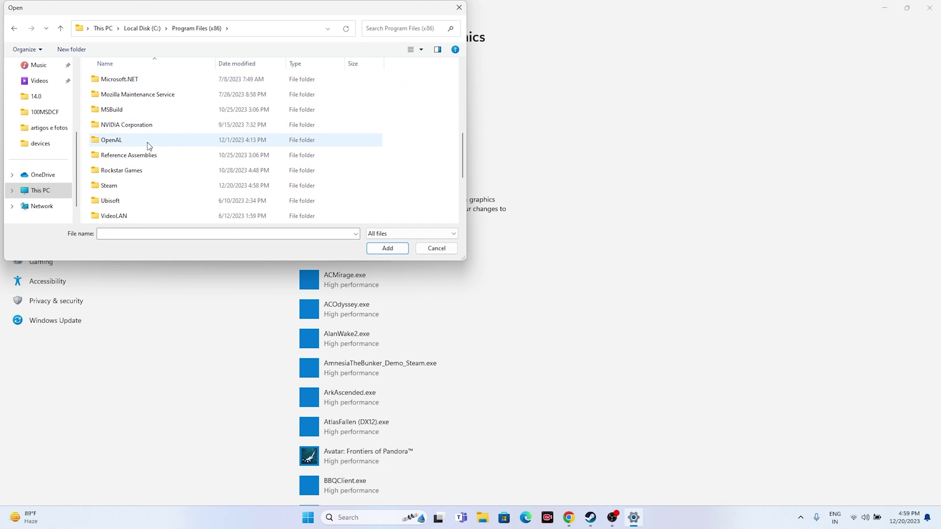
{"action": "double_click", "coordinate": [120, 186]}
{"action": "scroll", "coordinate": [152, 140], "scroll_direction": "down", "scroll_amount": 3}
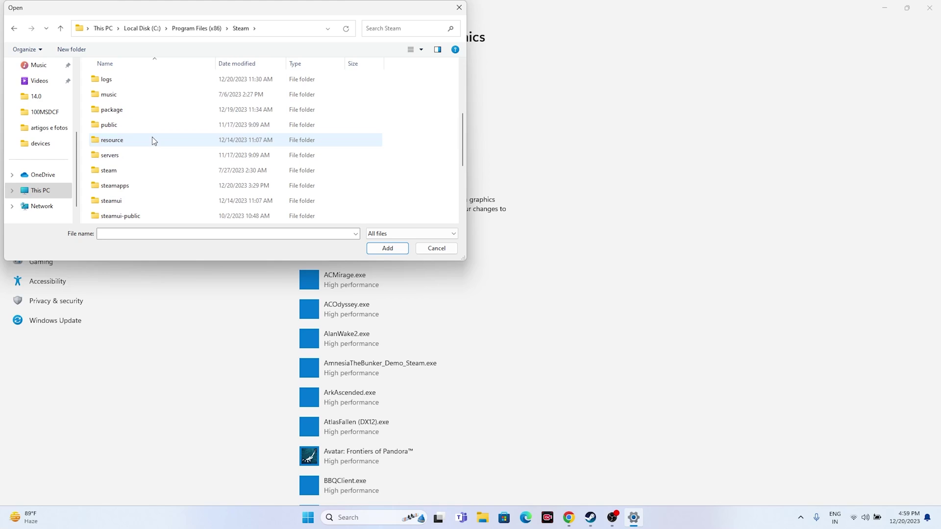
{"action": "double_click", "coordinate": [138, 187]}
{"action": "double_click", "coordinate": [136, 83]}
Add the ReadyOrNot application from the Ready Or Not folder to the custom graphics list
{"action": "scroll", "coordinate": [167, 121], "scroll_direction": "down", "scroll_amount": 8}
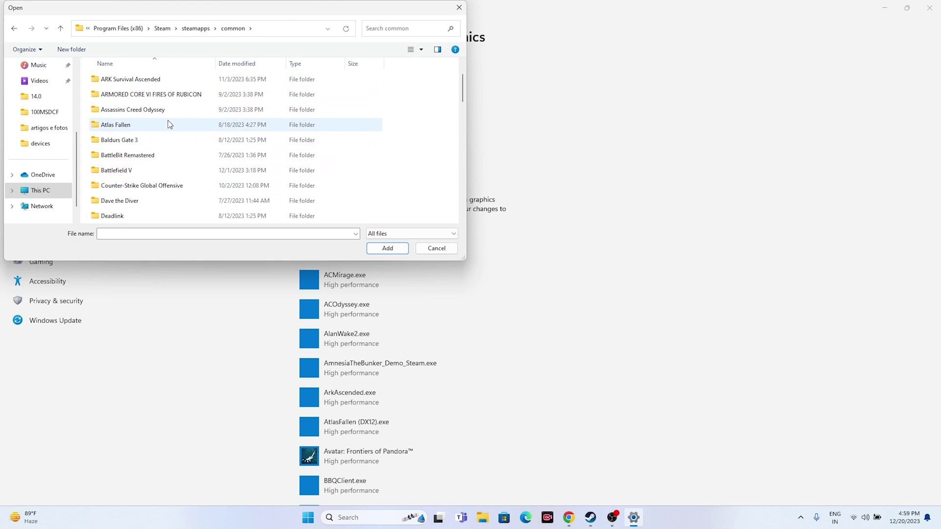
{"action": "scroll", "coordinate": [166, 120], "scroll_direction": "down", "scroll_amount": 5}
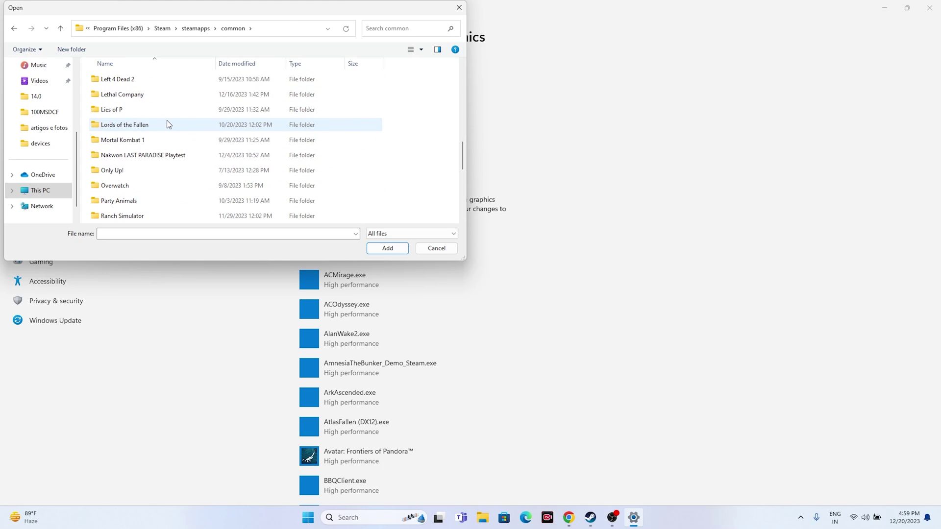
{"action": "left_click", "coordinate": [142, 140]}
{"action": "double_click", "coordinate": [143, 141]}
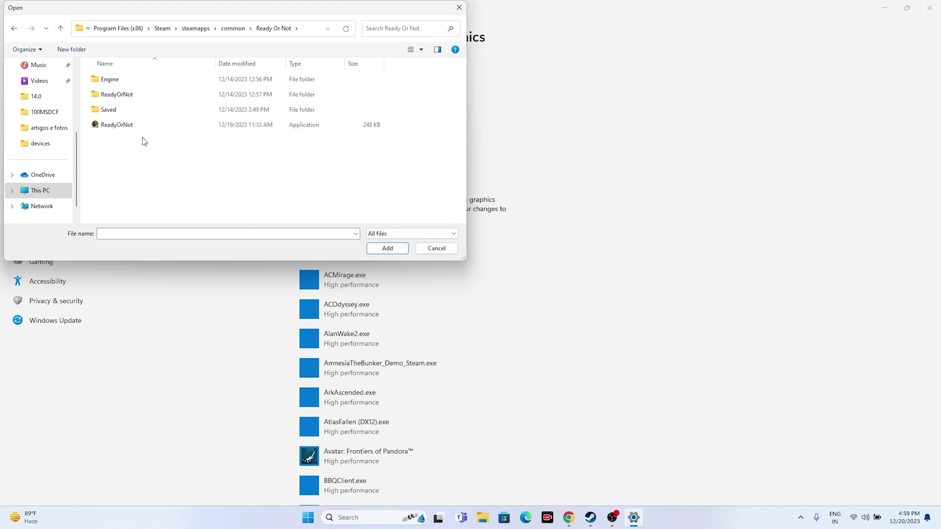
{"action": "left_click", "coordinate": [145, 126]}
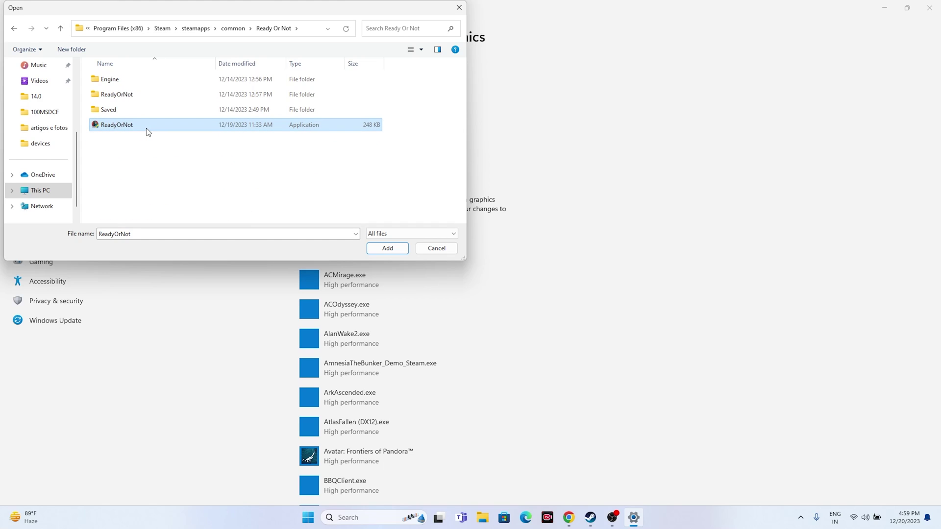
{"action": "left_click", "coordinate": [387, 248]}
Set Ready Or Not's graphics preference to High performance, save it and close Settings
{"action": "scroll", "coordinate": [572, 214], "scroll_direction": "down", "scroll_amount": 5}
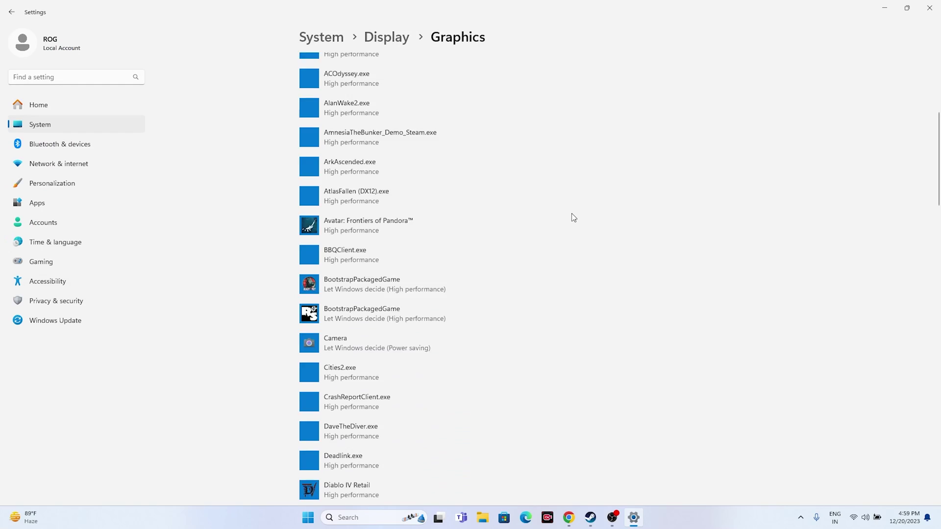
{"action": "scroll", "coordinate": [543, 186], "scroll_direction": "up", "scroll_amount": 3}
{"action": "scroll", "coordinate": [542, 186], "scroll_direction": "down", "scroll_amount": 10}
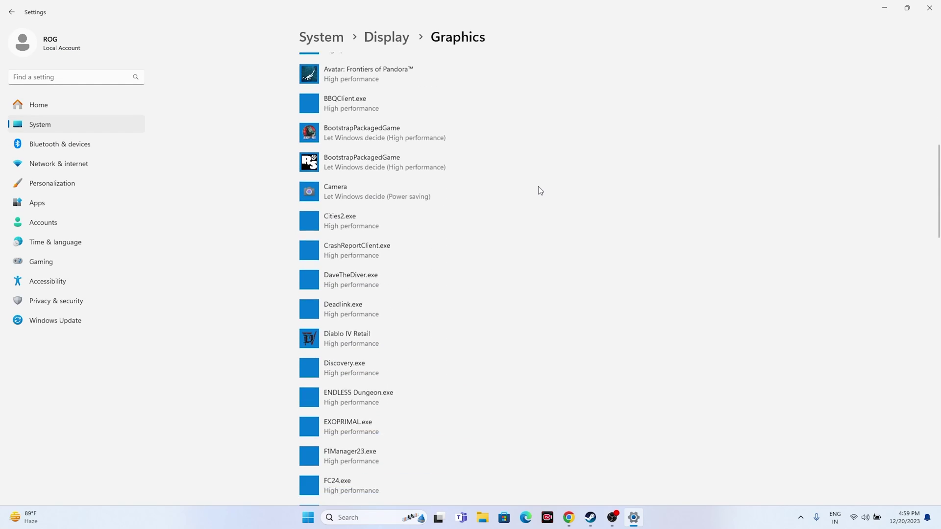
{"action": "scroll", "coordinate": [539, 188], "scroll_direction": "down", "scroll_amount": 8}
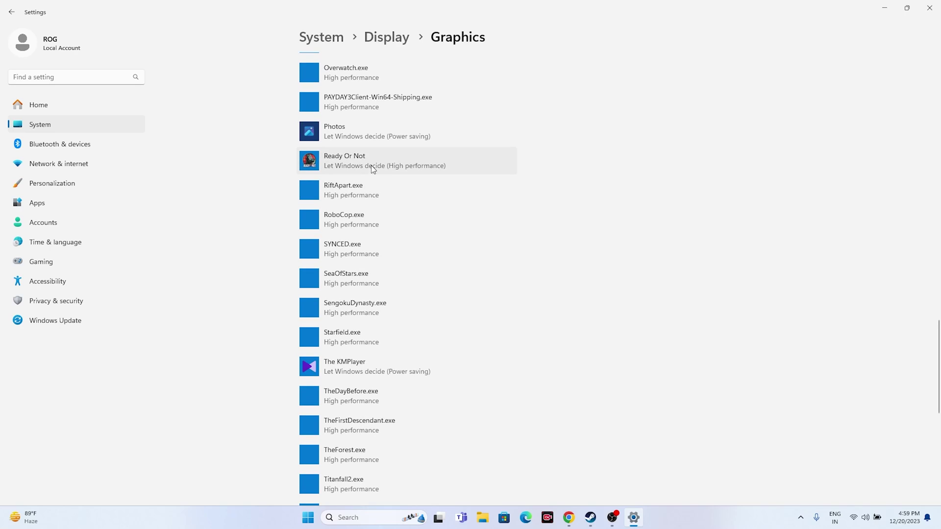
{"action": "left_click", "coordinate": [374, 166]}
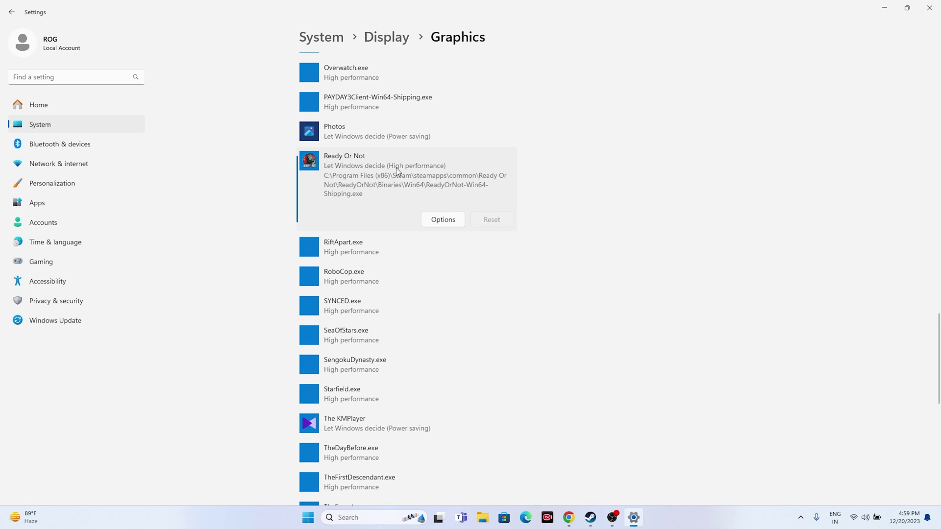
{"action": "left_click", "coordinate": [443, 219]}
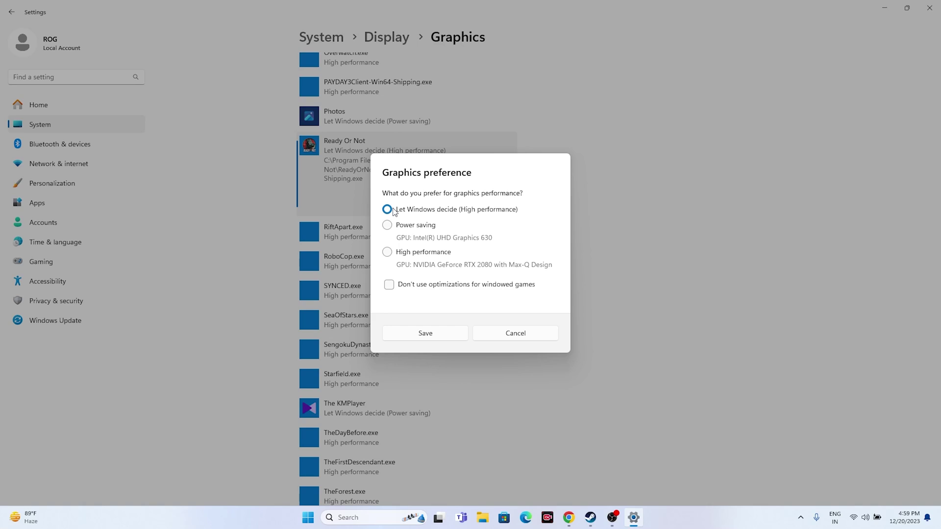
{"action": "left_click", "coordinate": [387, 252]}
{"action": "left_click", "coordinate": [440, 334]}
{"action": "left_click", "coordinate": [929, 8]}
Open the Virtual Memory settings through the performance options of Windows' advanced system settings
{"action": "left_click", "coordinate": [601, 518]}
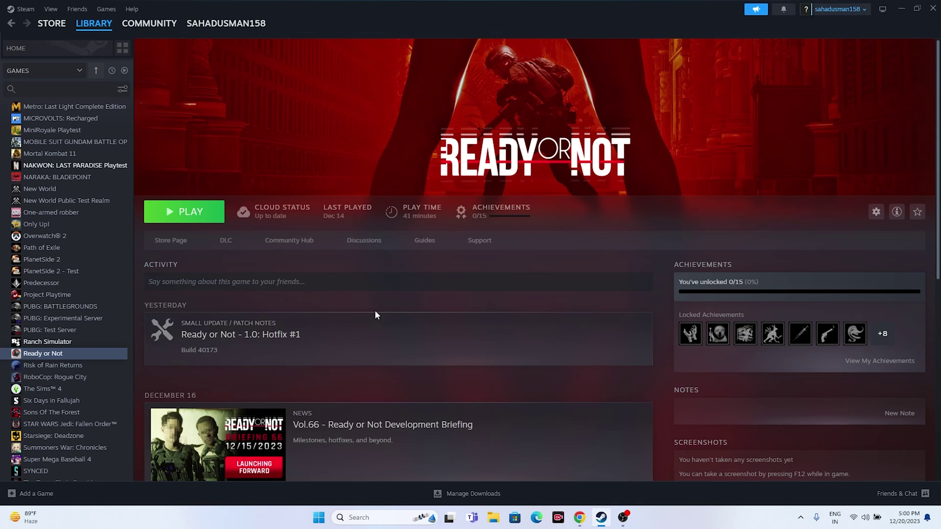
{"action": "left_click", "coordinate": [377, 517]}
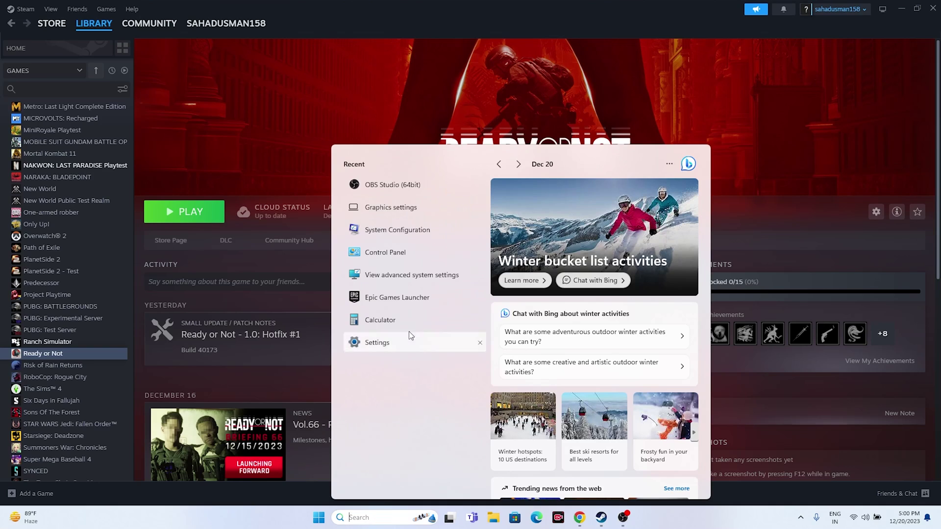
{"action": "left_click", "coordinate": [417, 273]}
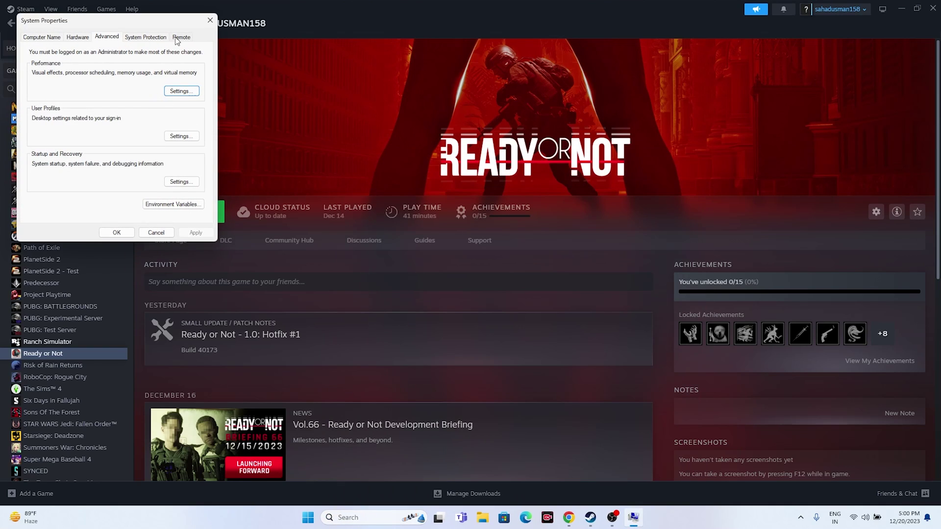
{"action": "left_click_drag", "start_coordinate": [170, 25], "coordinate": [515, 105]}
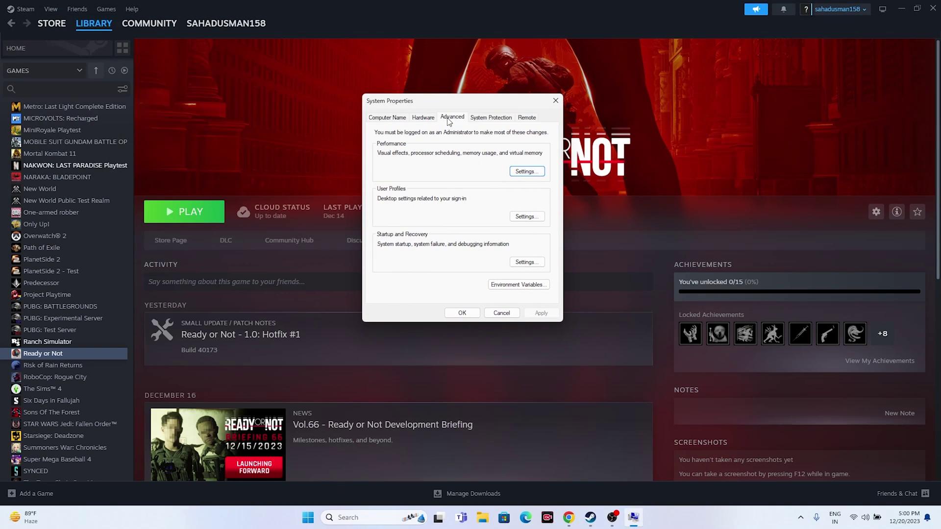
{"action": "left_click", "coordinate": [528, 172]}
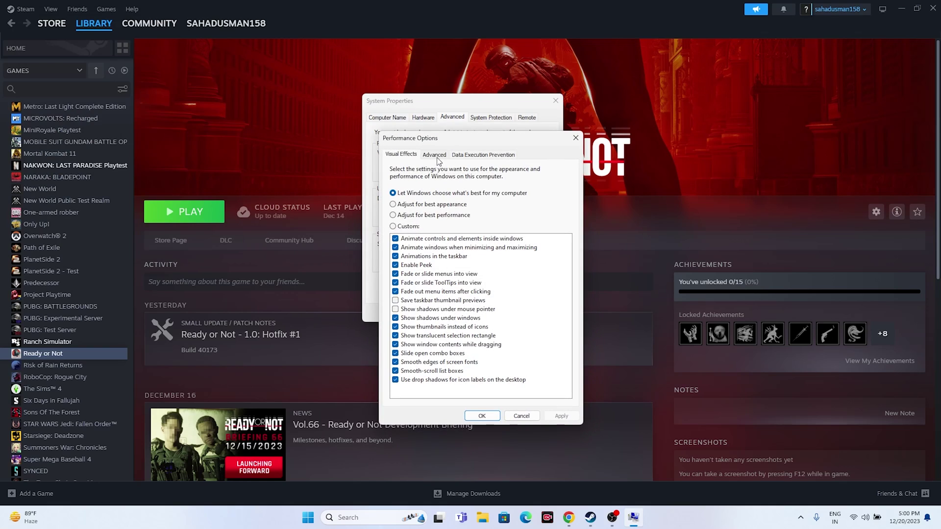
{"action": "left_click", "coordinate": [436, 158]}
{"action": "left_click", "coordinate": [545, 281]}
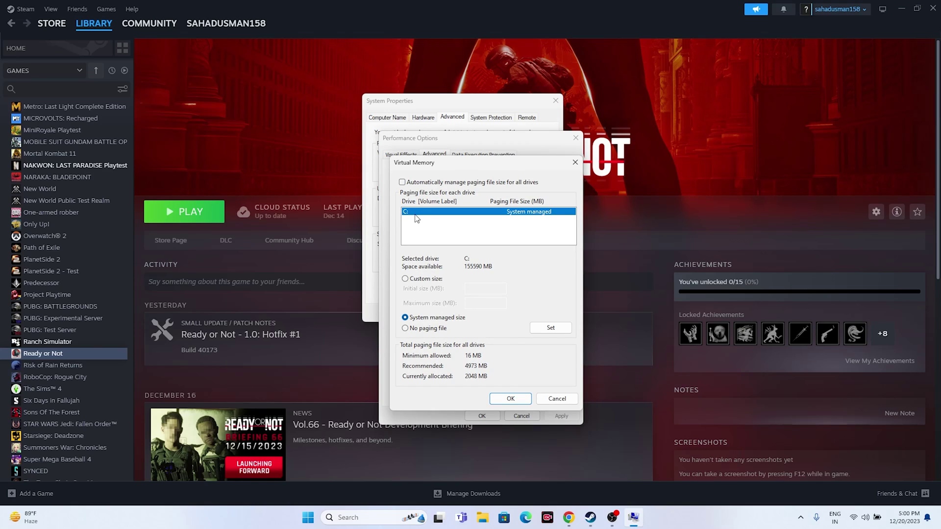
Choose a custom paging file size for drive C: and open Calculator beside the Virtual Memory dialog
{"action": "left_click", "coordinate": [407, 278]}
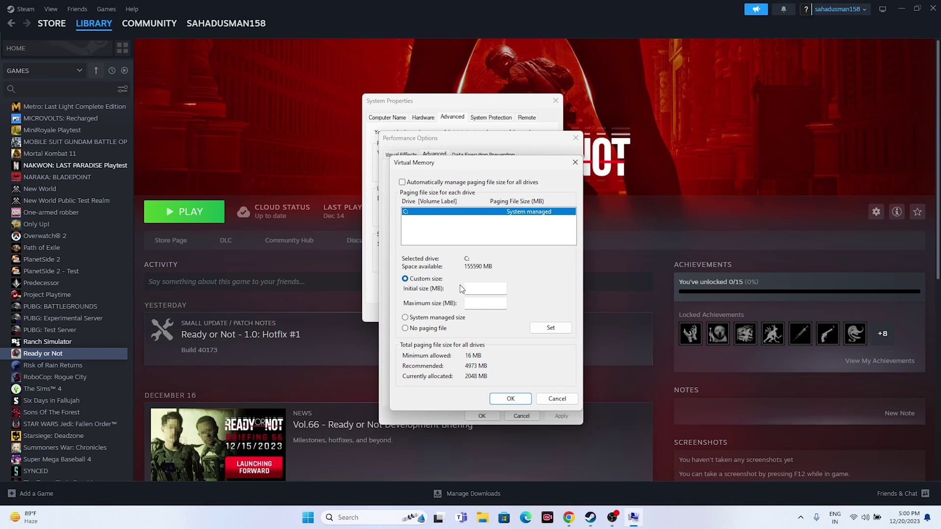
{"action": "left_click", "coordinate": [472, 288]}
{"action": "left_click", "coordinate": [356, 518]}
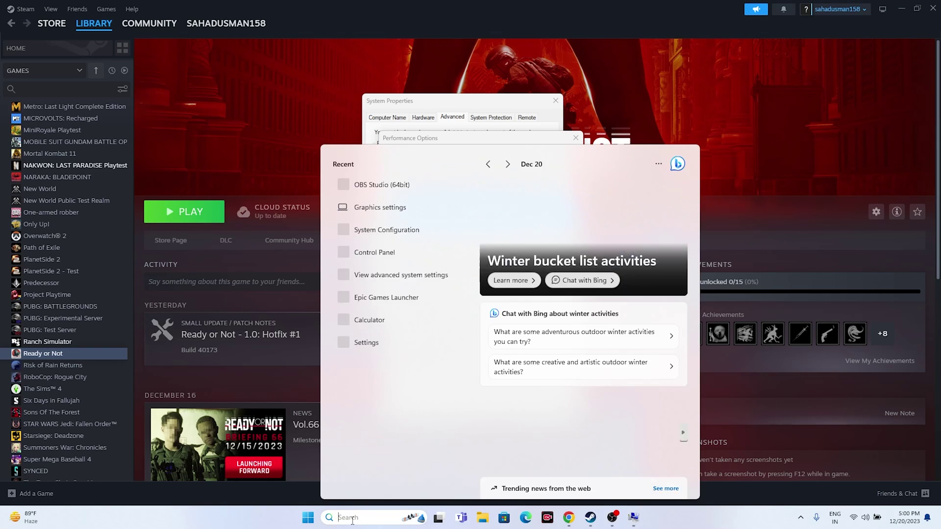
{"action": "left_click", "coordinate": [393, 319]}
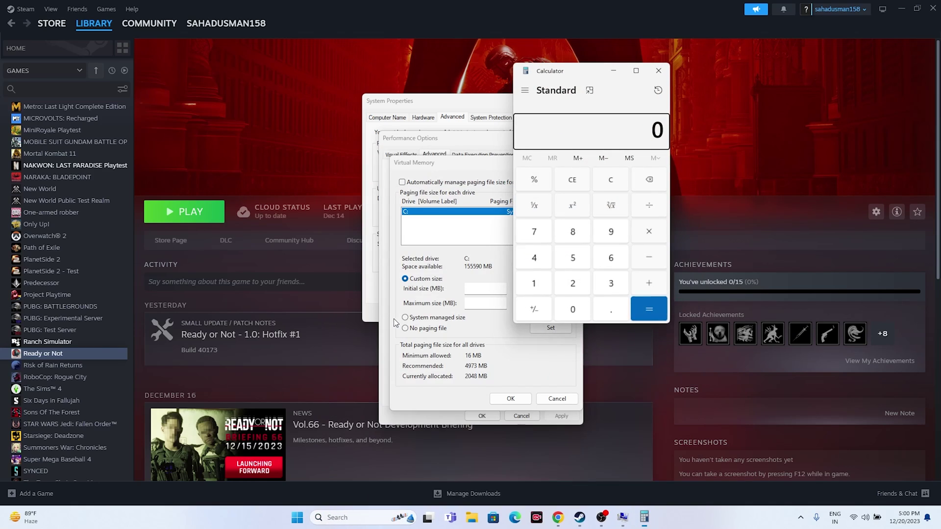
{"action": "left_click_drag", "start_coordinate": [573, 66], "coordinate": [727, 77]}
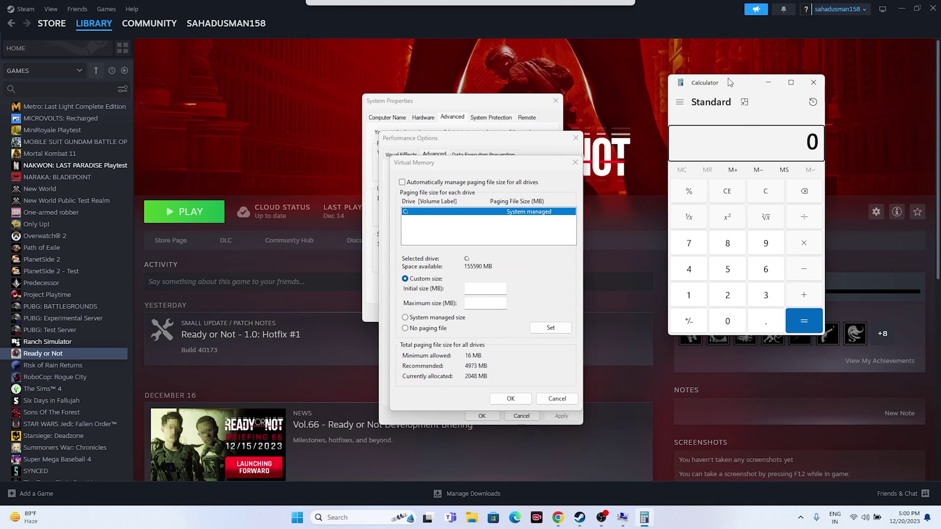
Calculate 32 × 1024 in Calculator to convert the memory size to megabytes
{"action": "left_click", "coordinate": [766, 295]}
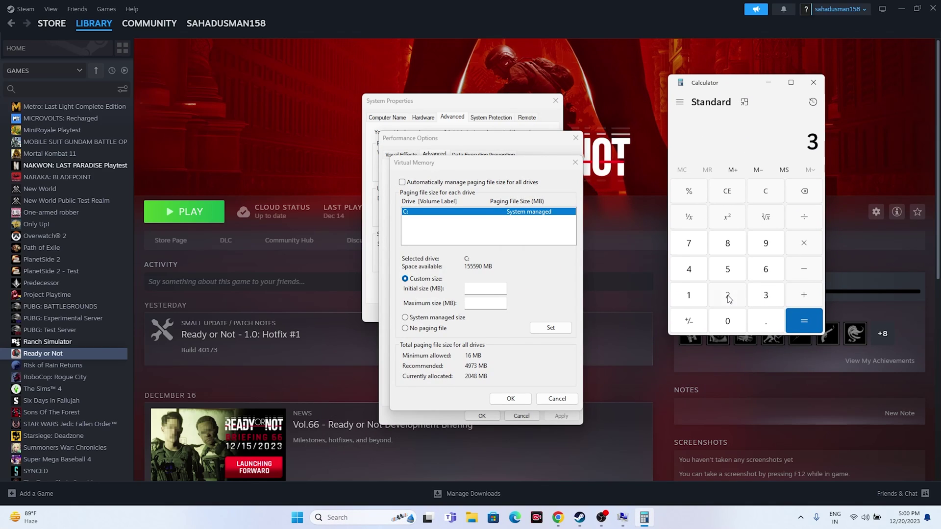
{"action": "left_click", "coordinate": [728, 298]}
{"action": "left_click", "coordinate": [804, 242]}
{"action": "left_click", "coordinate": [700, 299]}
{"action": "left_click", "coordinate": [727, 321]}
{"action": "left_click", "coordinate": [727, 295]}
{"action": "left_click", "coordinate": [695, 277]}
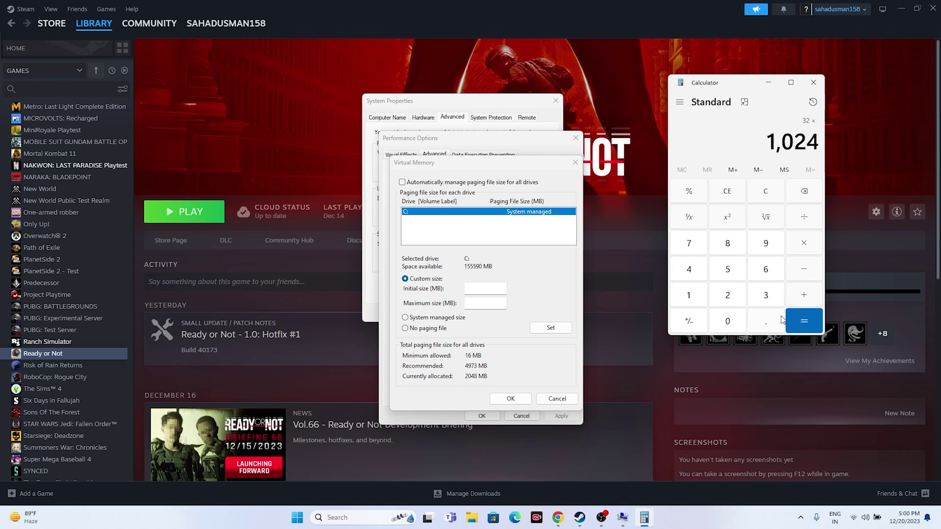
{"action": "left_click", "coordinate": [796, 320]}
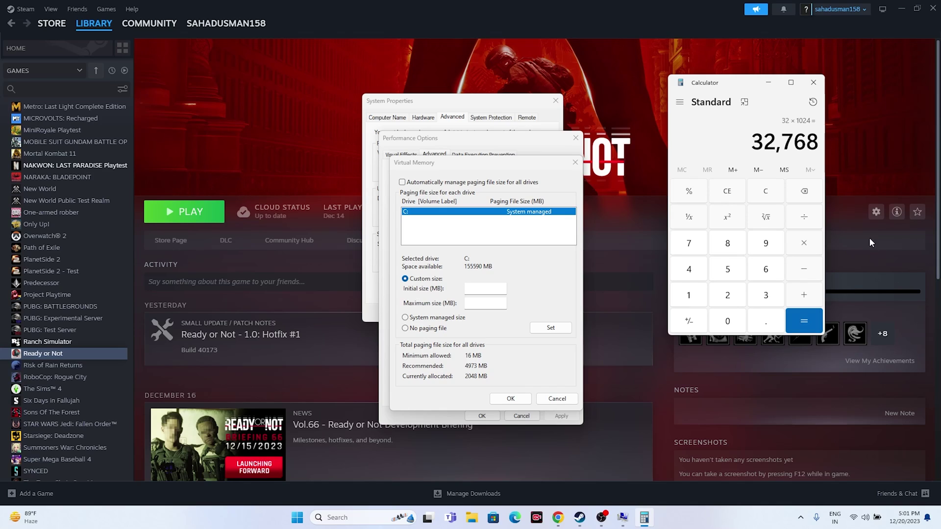
Multiply the calculated memory size by 1.5 and copy the result
{"action": "left_click", "coordinate": [804, 245]}
{"action": "left_click", "coordinate": [704, 296]}
{"action": "left_click", "coordinate": [765, 323]}
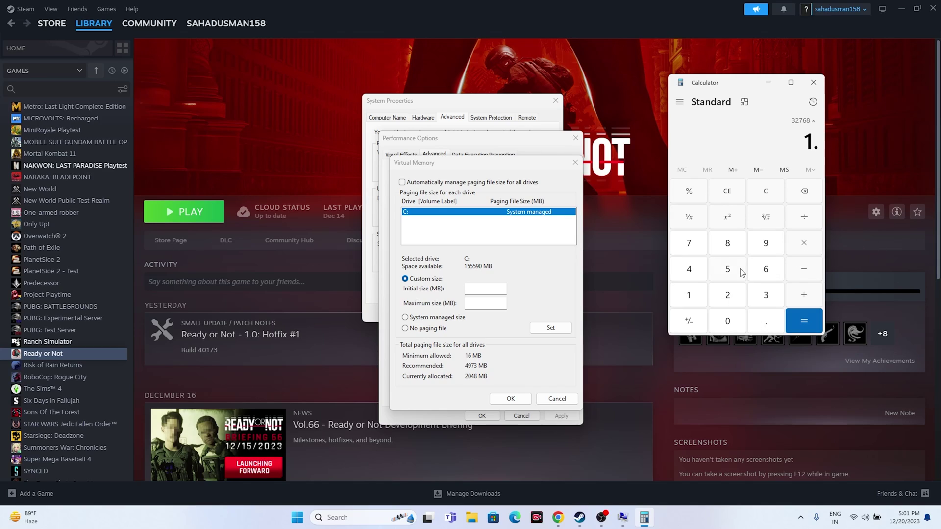
{"action": "left_click", "coordinate": [730, 271]}
{"action": "left_click", "coordinate": [802, 321]}
{"action": "left_click_drag", "start_coordinate": [761, 145], "coordinate": [825, 147]}
{"action": "key", "text": "ctrl+c"}
{"action": "right_click", "coordinate": [825, 147]}
{"action": "left_click", "coordinate": [813, 153]}
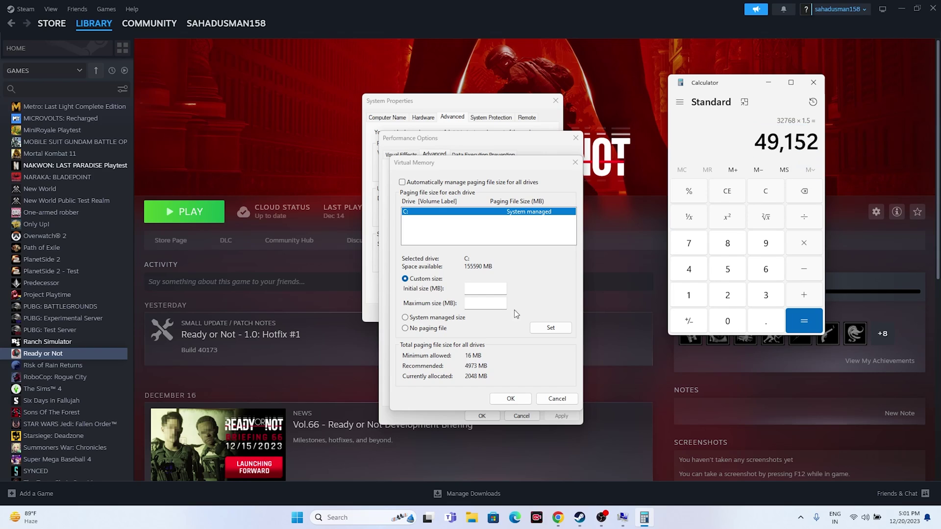
Paste the copied 49,152 MB as the initial paging file size for drive C:
{"action": "right_click", "coordinate": [492, 289]}
{"action": "left_click", "coordinate": [512, 337]}
{"action": "key", "text": "Tab"}
Clear Calculator, convert 32 GB to megabytes by multiplying by 1024, and multiply the product by 3
{"action": "left_click", "coordinate": [727, 191]}
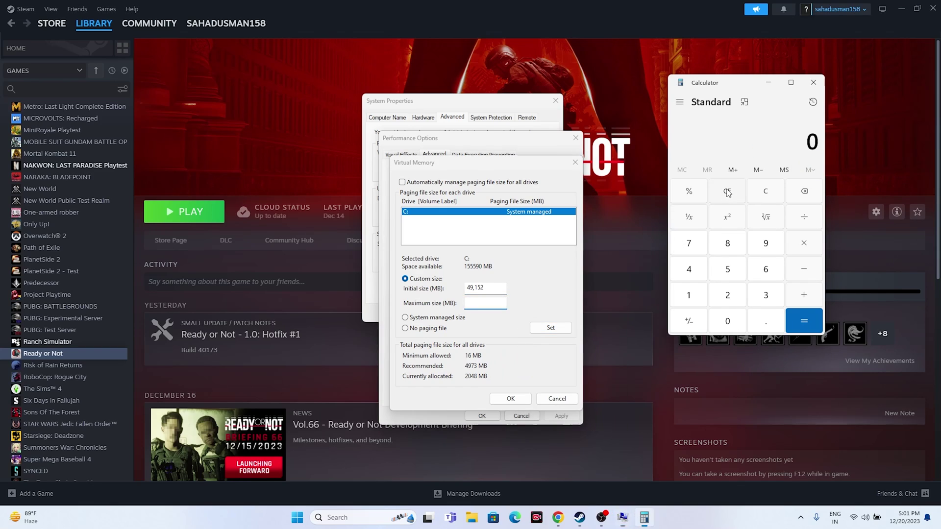
{"action": "left_click", "coordinate": [766, 295]}
{"action": "left_click", "coordinate": [727, 295]}
{"action": "left_click", "coordinate": [787, 246]}
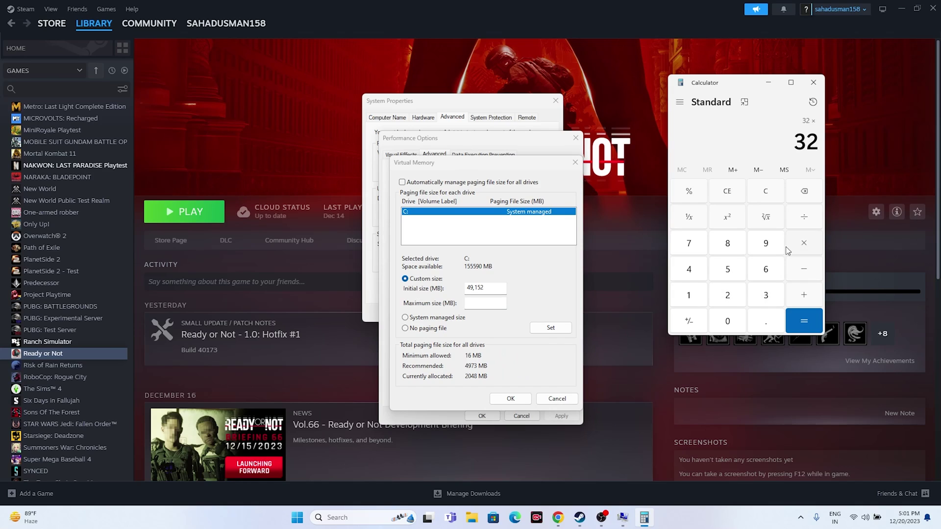
{"action": "left_click", "coordinate": [688, 295]}
{"action": "left_click", "coordinate": [727, 320]}
{"action": "left_click", "coordinate": [727, 295]}
{"action": "left_click", "coordinate": [688, 269]}
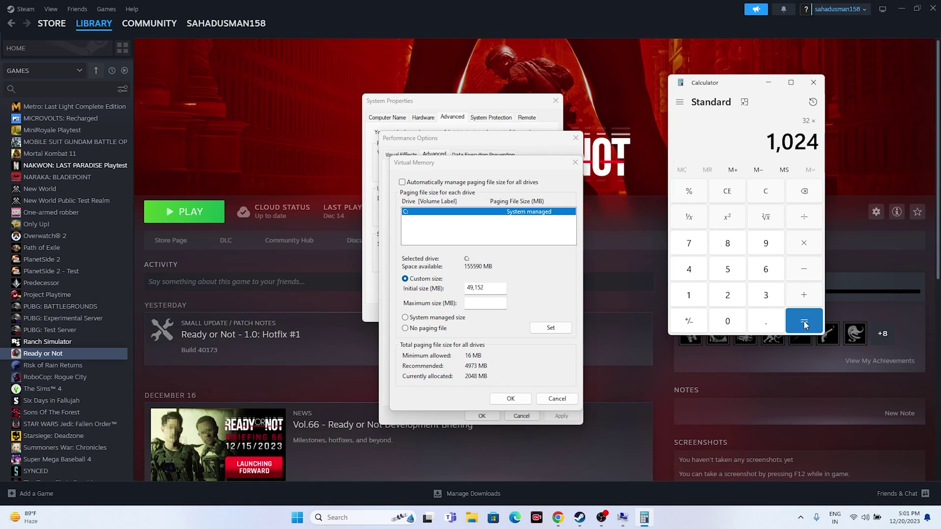
{"action": "left_click", "coordinate": [803, 320]}
{"action": "left_click", "coordinate": [804, 244]}
{"action": "left_click", "coordinate": [765, 295]}
{"action": "left_click", "coordinate": [803, 320]}
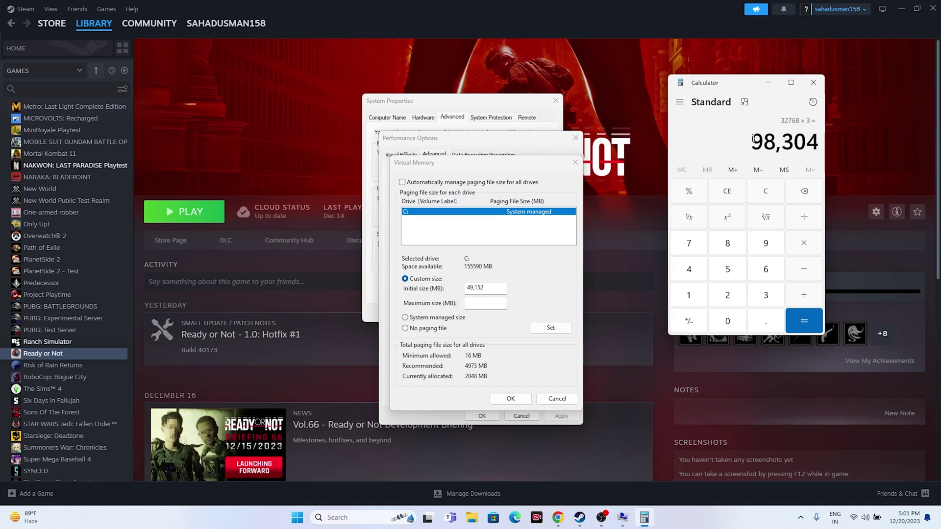
Copy 98,304 from Calculator into the maximum paging file size, accept the virtual memory settings, and close the dialogs and Calculator
{"action": "left_click_drag", "start_coordinate": [752, 141], "coordinate": [820, 143]}
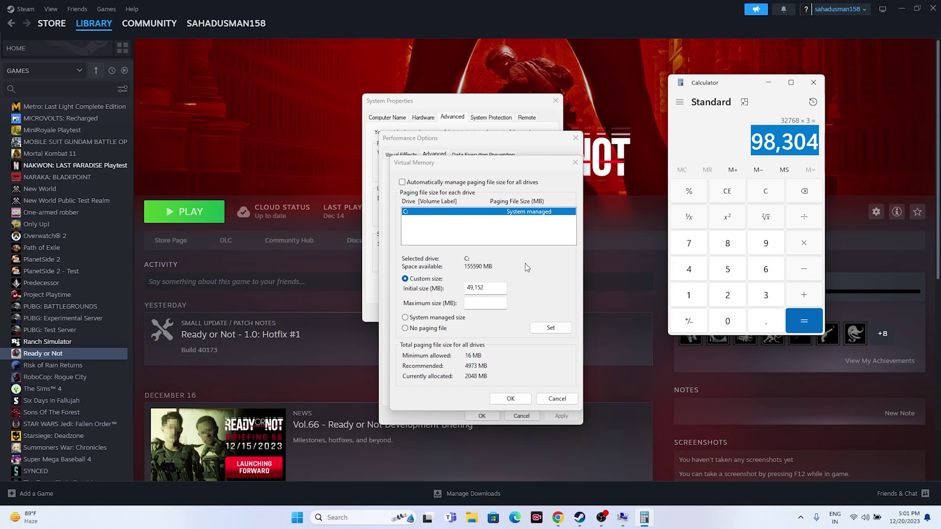
{"action": "right_click", "coordinate": [508, 302]}
{"action": "left_click", "coordinate": [516, 352]}
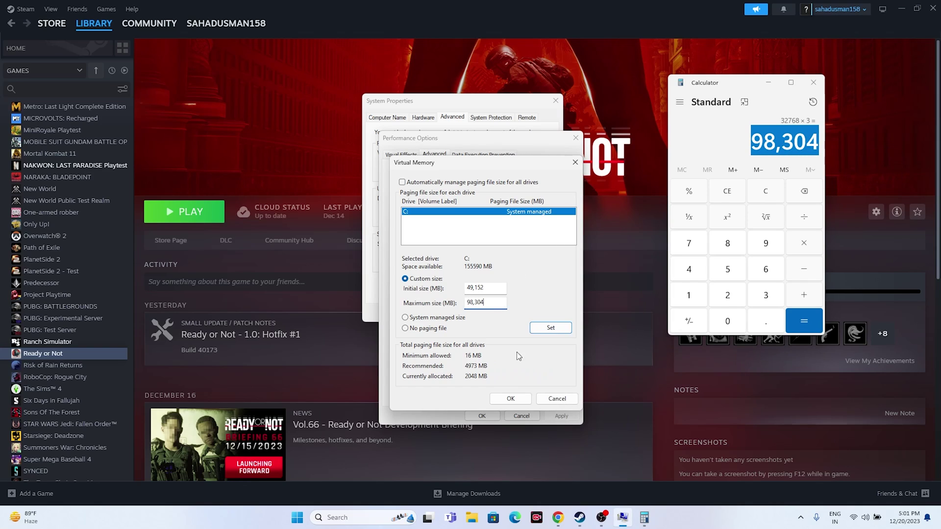
{"action": "left_click", "coordinate": [495, 400]}
{"action": "left_click", "coordinate": [483, 416]}
{"action": "left_click", "coordinate": [555, 101]}
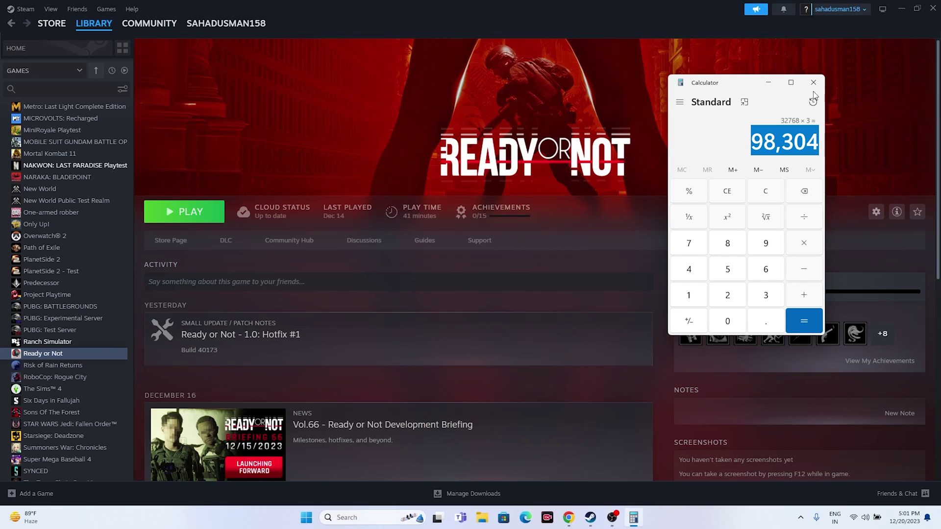
{"action": "left_click", "coordinate": [813, 82]}
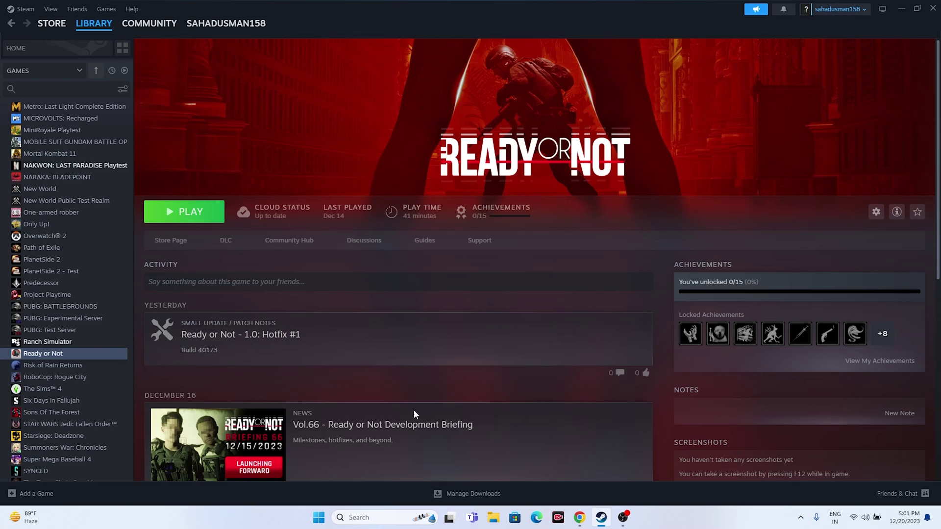
Check the Windows Update page in Windows Settings, and close Settings
{"action": "left_click", "coordinate": [372, 518]}
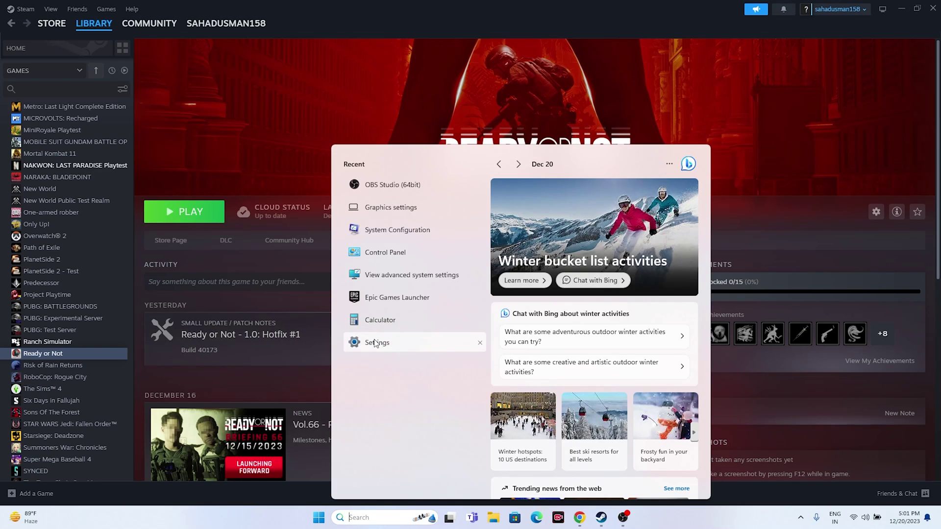
{"action": "left_click", "coordinate": [376, 343]}
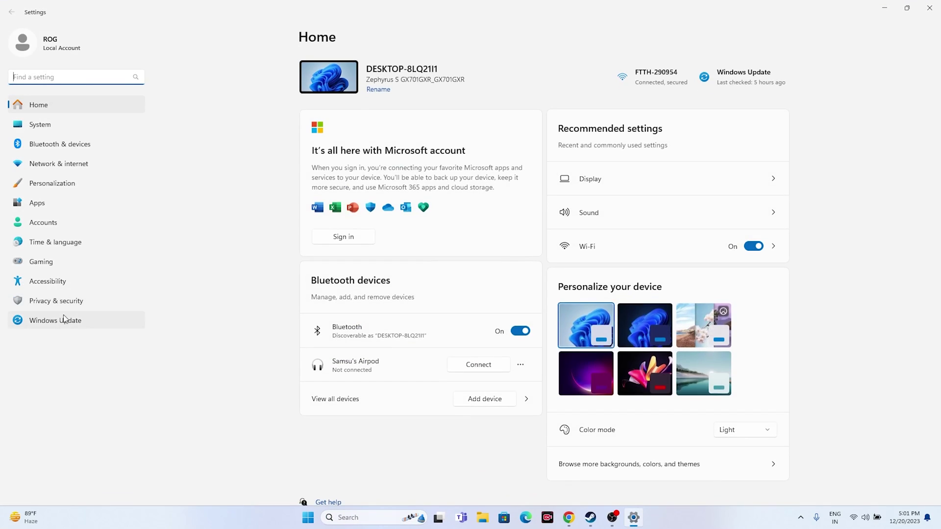
{"action": "left_click", "coordinate": [64, 320]}
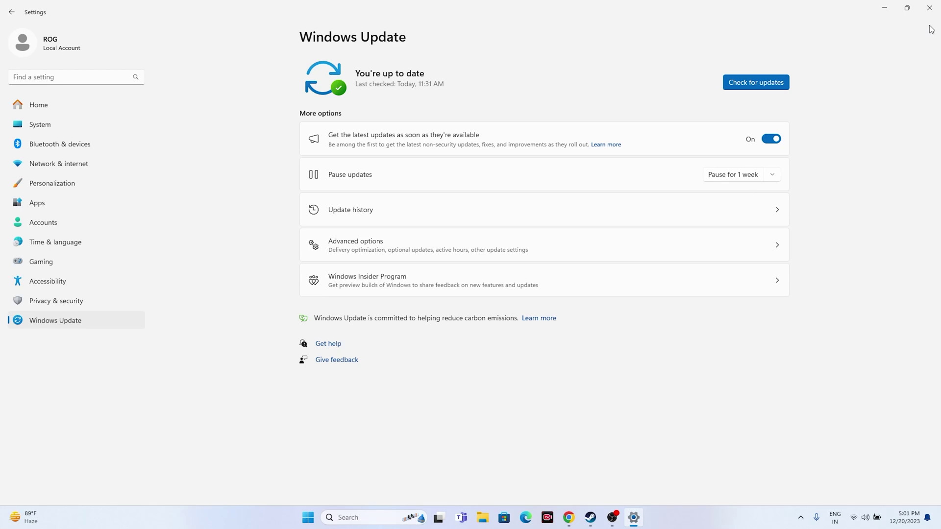
{"action": "left_click", "coordinate": [929, 8]}
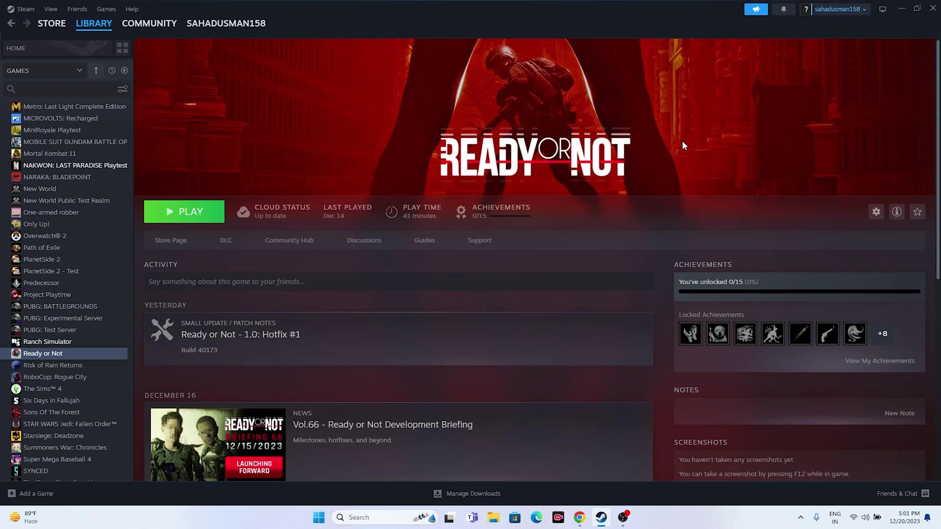
Switch to Chrome and look over the open AMD and NVIDIA GeForce driver download pages
{"action": "left_click", "coordinate": [579, 517]}
{"action": "key", "text": "ctrl+Tab"}
{"action": "key", "text": "ctrl+Tab"}
{"action": "key", "text": "ctrl+Tab"}
{"action": "key", "text": "ctrl+Tab"}
{"action": "key", "text": "ctrl+Tab"}
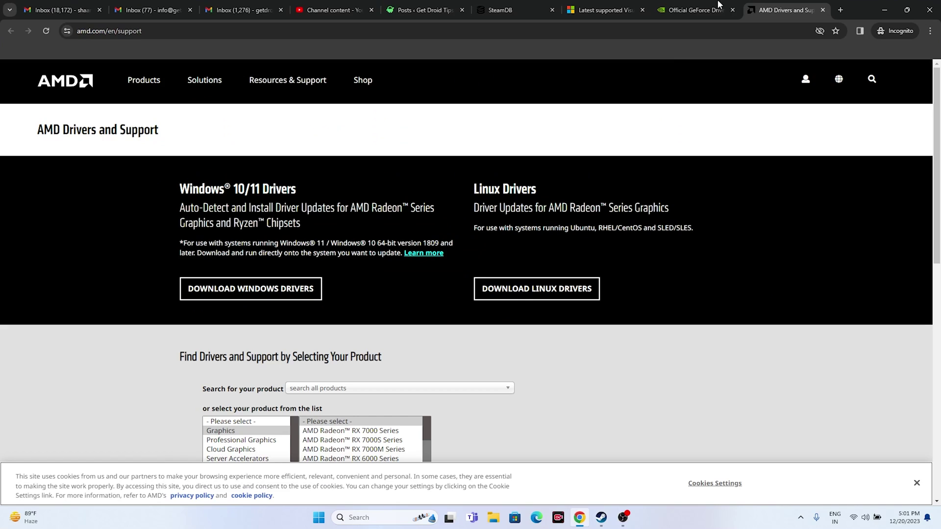
{"action": "left_click", "coordinate": [719, 5]}
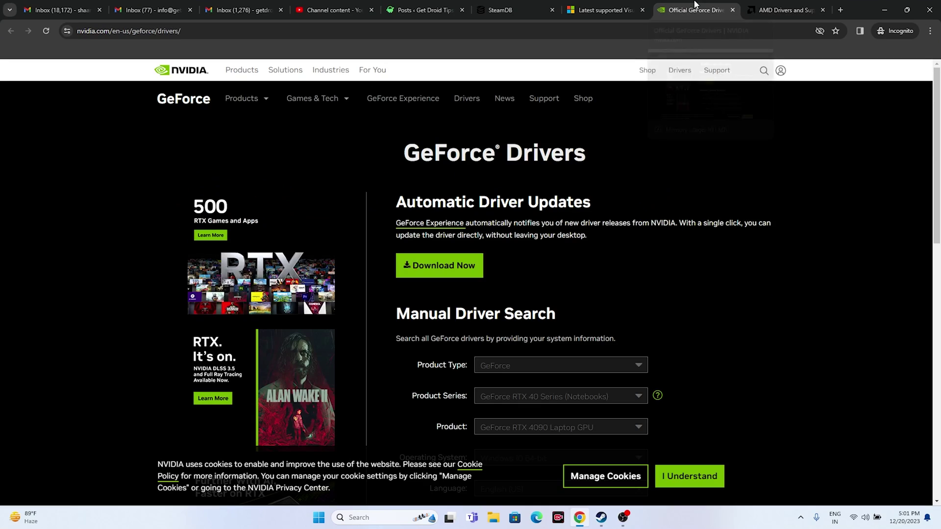
{"action": "left_click", "coordinate": [768, 5]}
{"action": "left_click", "coordinate": [706, 6]}
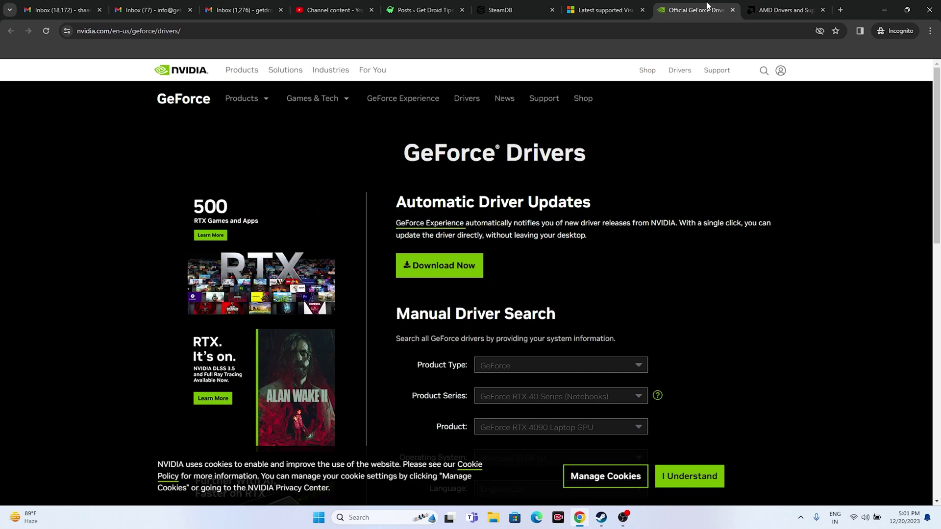
In NVIDIA's manual driver search, choose GeForce as the product type and GeForce RTX 40 Series as the product series
{"action": "scroll", "coordinate": [783, 211], "scroll_direction": "down", "scroll_amount": 3}
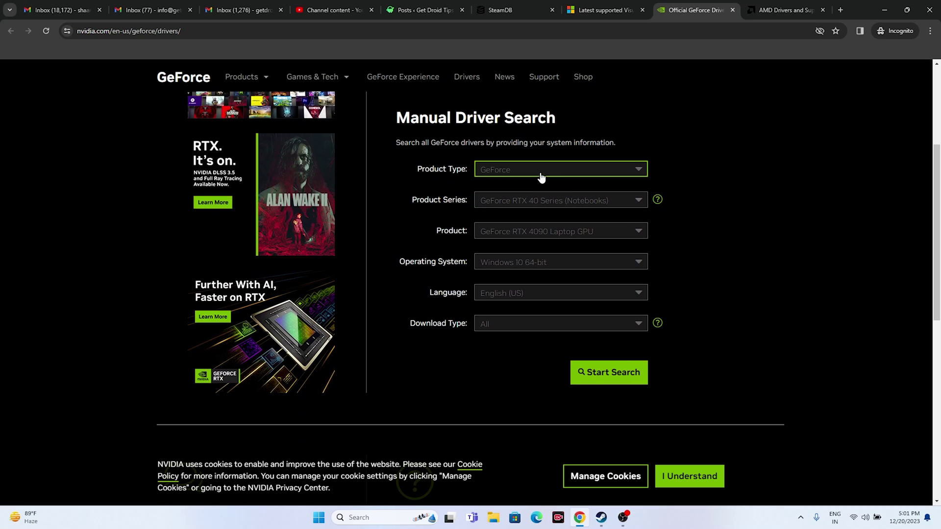
{"action": "left_click", "coordinate": [541, 178]}
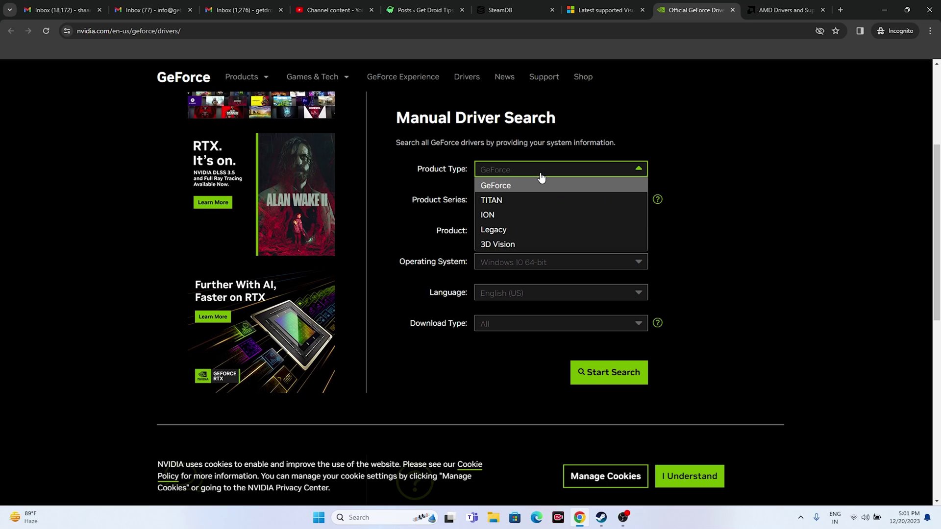
{"action": "left_click", "coordinate": [538, 185]}
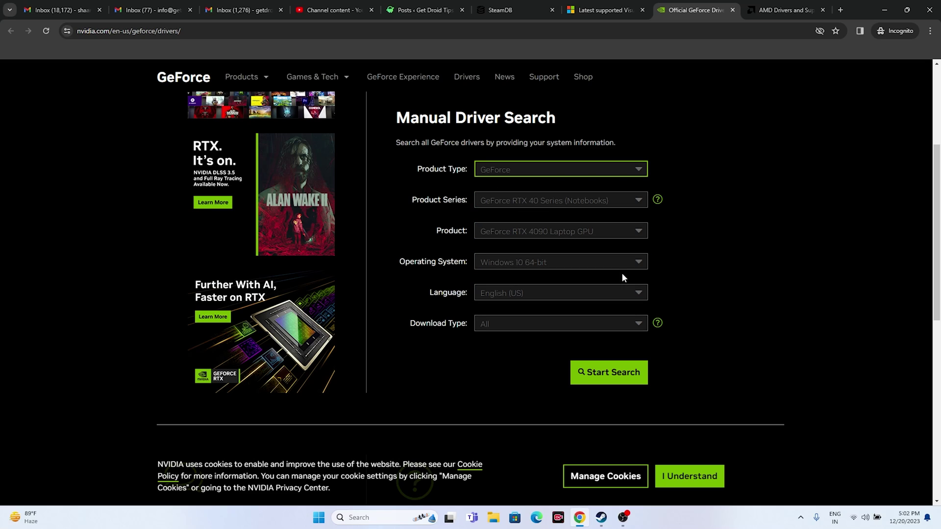
{"action": "left_click", "coordinate": [532, 201]}
{"action": "left_click", "coordinate": [527, 231]}
{"action": "left_click", "coordinate": [512, 232]}
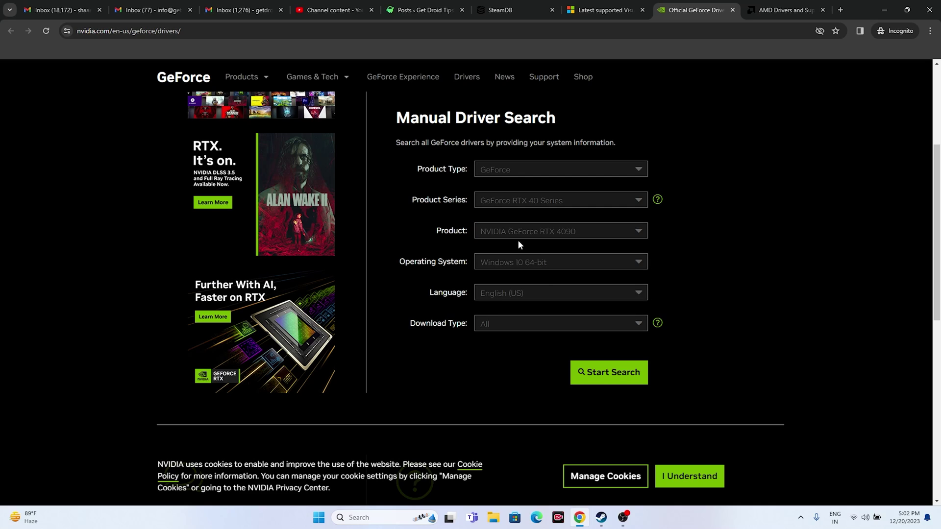
Search for NVIDIA GeForce RTX 4080 drivers on Windows 11 and highlight the version number of the first result
{"action": "left_click", "coordinate": [518, 237]}
{"action": "left_click", "coordinate": [536, 261]}
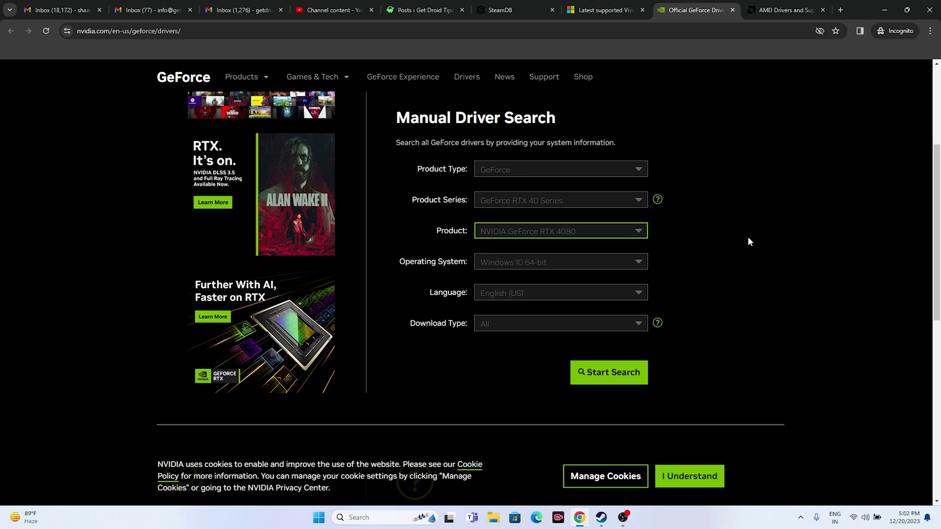
{"action": "left_click", "coordinate": [531, 264]}
{"action": "left_click", "coordinate": [529, 294]}
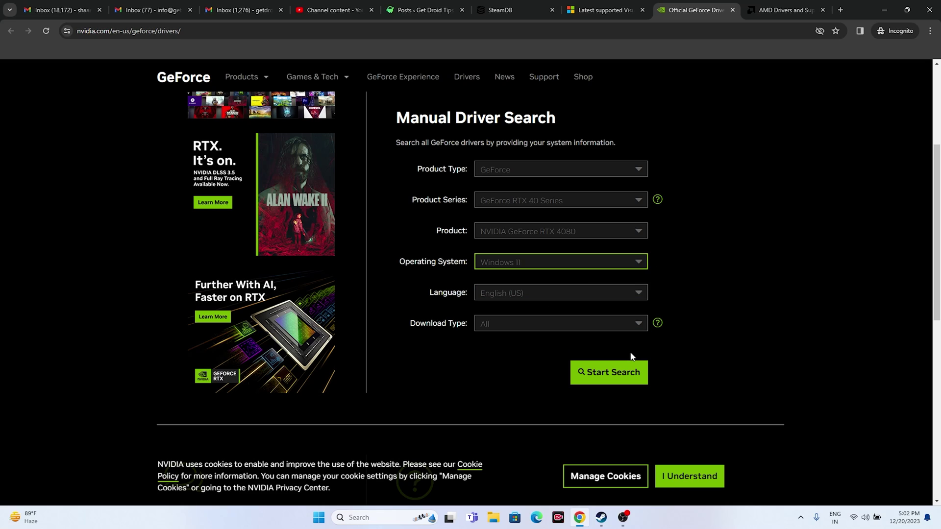
{"action": "left_click", "coordinate": [609, 372]}
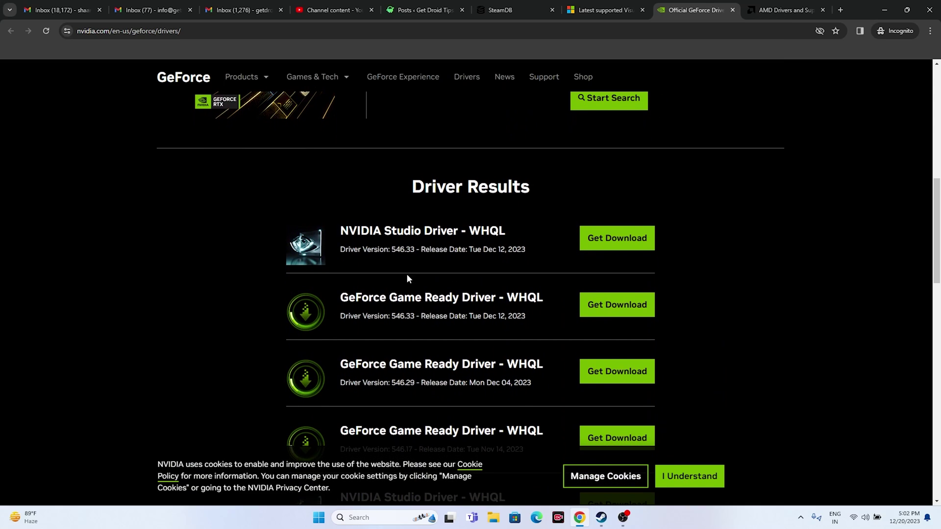
{"action": "left_click_drag", "start_coordinate": [392, 250], "coordinate": [416, 250]}
Find the AMD driver page for the Radeon RX 7600S through the RX 7000S Series product selection
{"action": "left_click", "coordinate": [794, 6]}
{"action": "scroll", "coordinate": [283, 299], "scroll_direction": "down", "scroll_amount": 3}
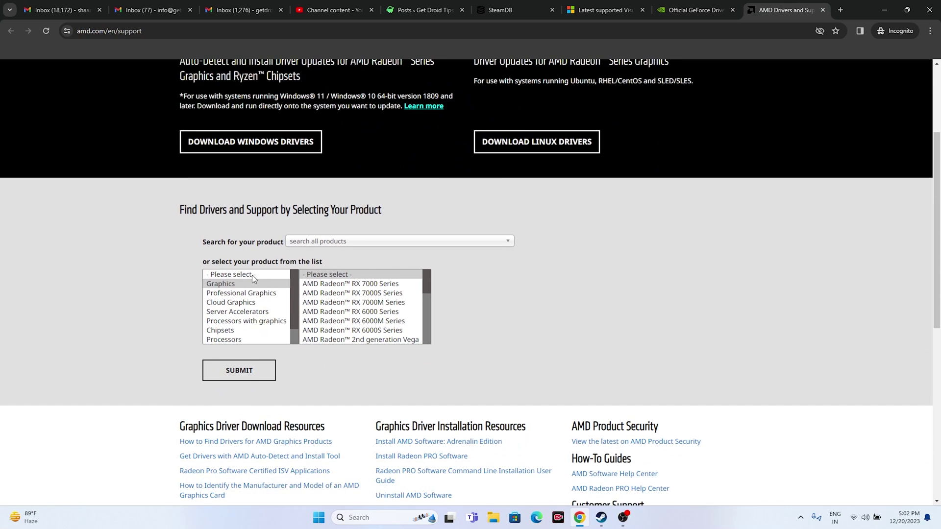
{"action": "left_click", "coordinate": [343, 293]}
{"action": "left_click", "coordinate": [451, 284]}
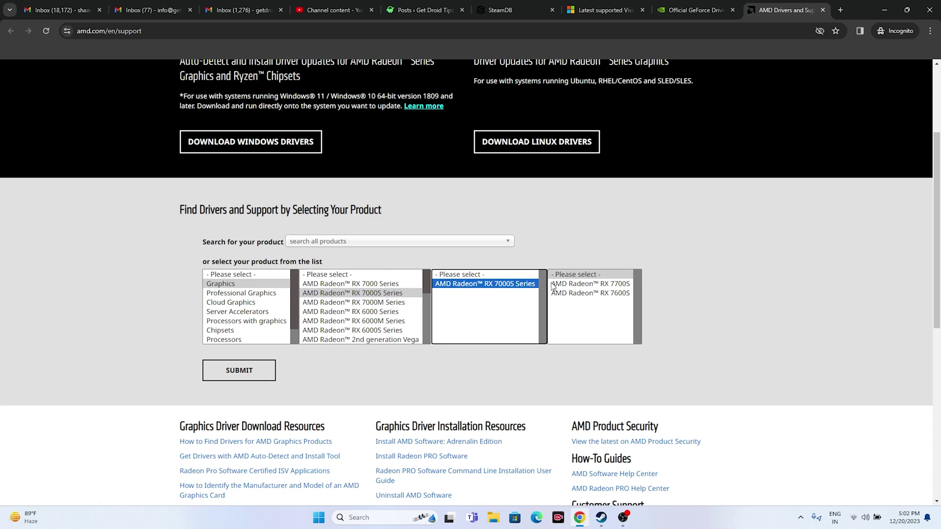
{"action": "left_click", "coordinate": [588, 293]}
{"action": "left_click", "coordinate": [251, 377]}
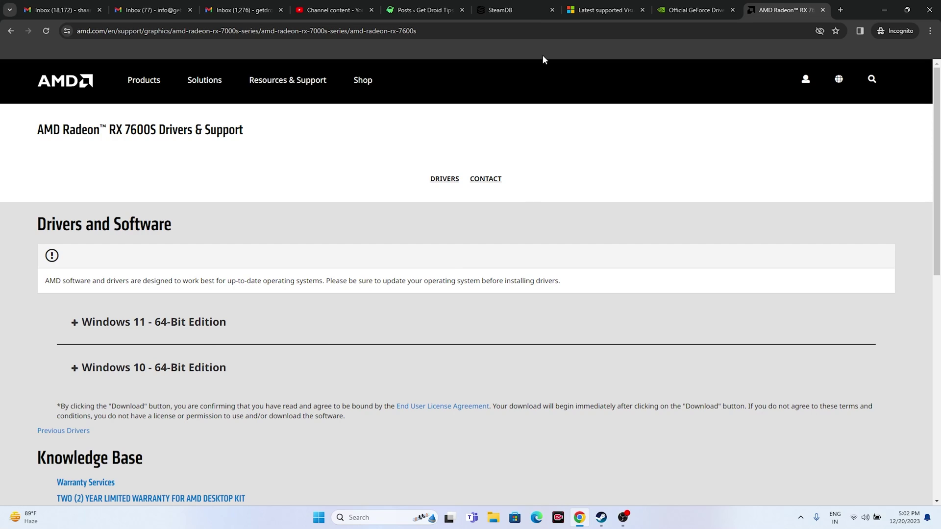
Review the Microsoft Visual C++ Redistributable page down to its architecture download links, and minimize the browser
{"action": "left_click", "coordinate": [581, 5]}
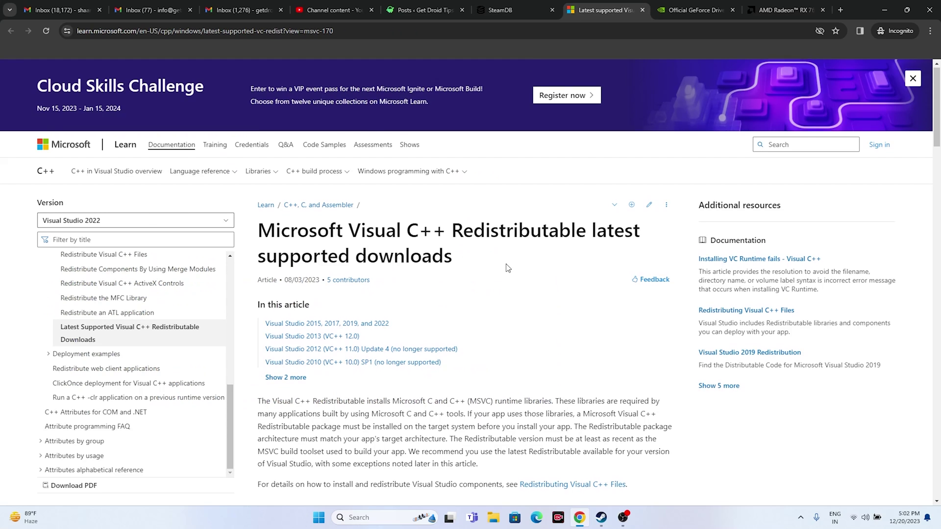
{"action": "scroll", "coordinate": [506, 268], "scroll_direction": "down", "scroll_amount": 2}
{"action": "scroll", "coordinate": [506, 268], "scroll_direction": "down", "scroll_amount": 8}
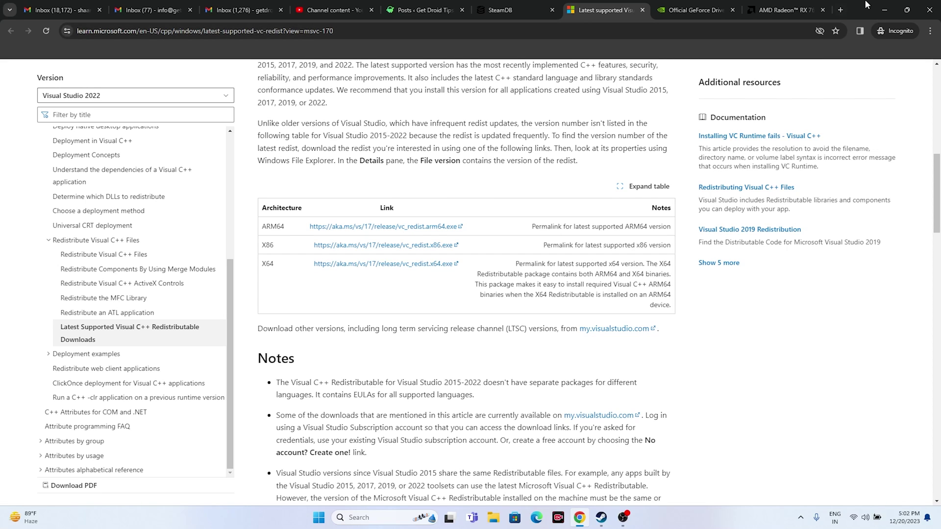
{"action": "left_click", "coordinate": [882, 8]}
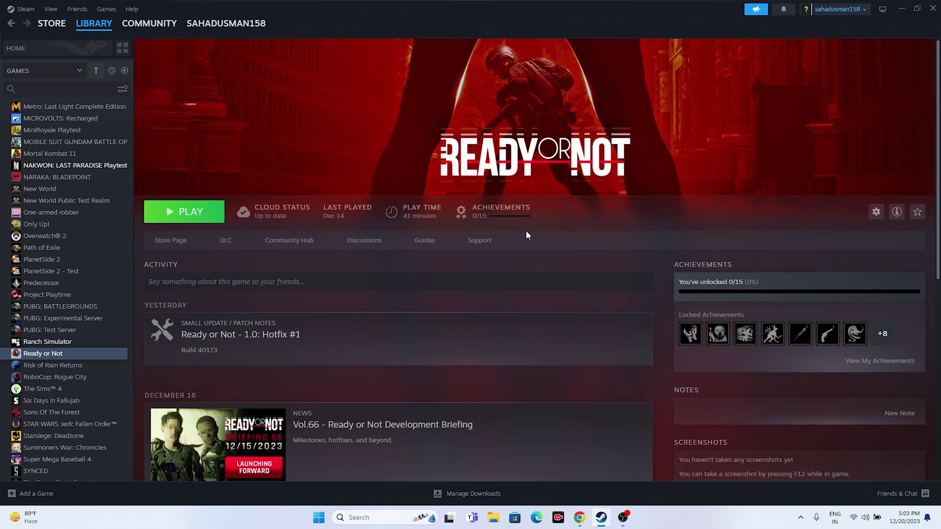
{"action": "right_click", "coordinate": [73, 355]}
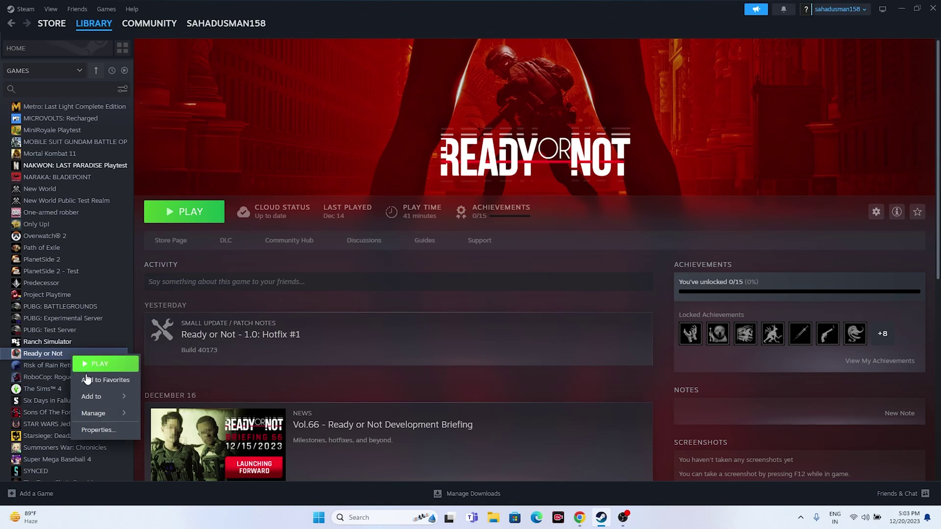
{"action": "mouse_move", "coordinate": [92, 414]}
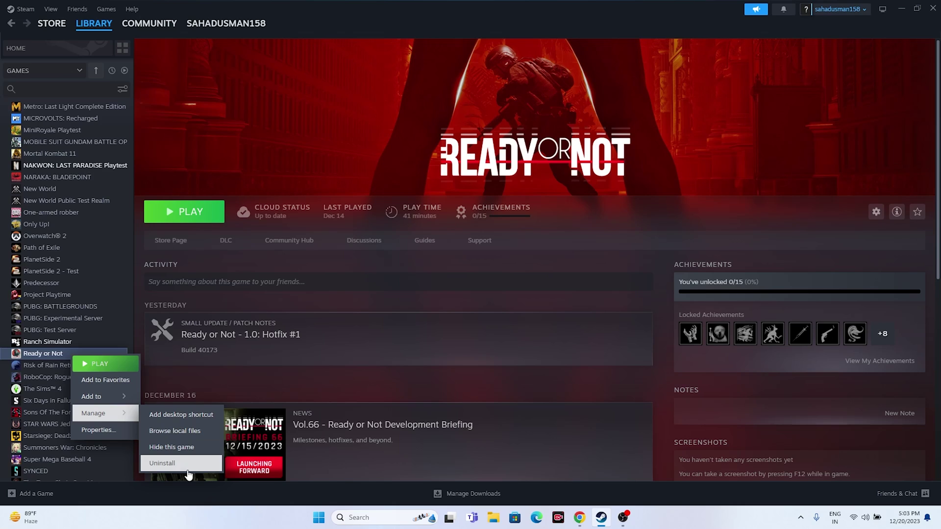
{"action": "left_click", "coordinate": [447, 380]}
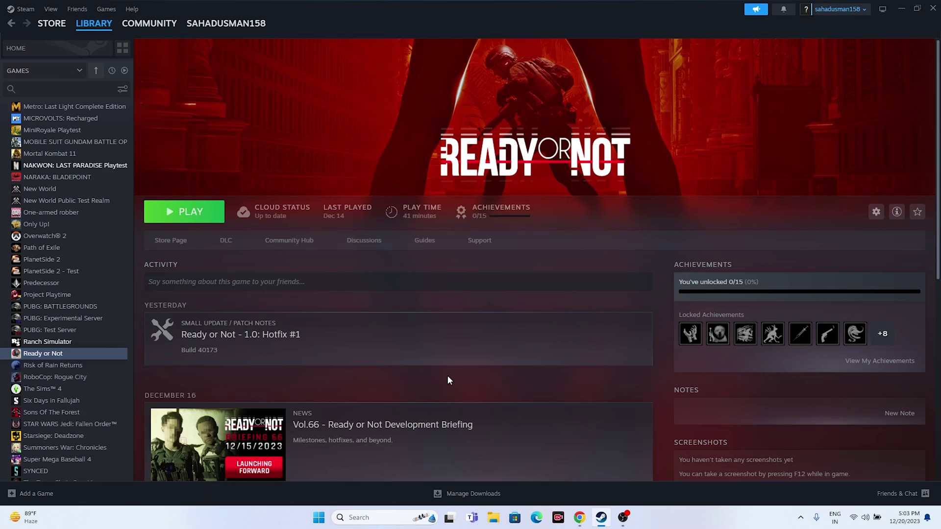
{"action": "left_click", "coordinate": [493, 518]}
{"action": "left_click", "coordinate": [49, 343]}
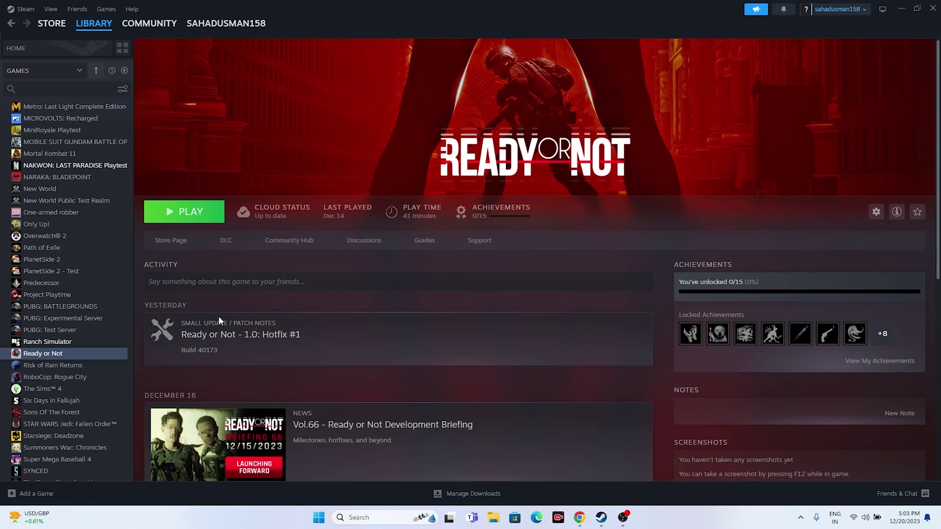
Verify the integrity of Ready or Not's installed game files from its Steam properties, and close the properties window
{"action": "right_click", "coordinate": [46, 353]}
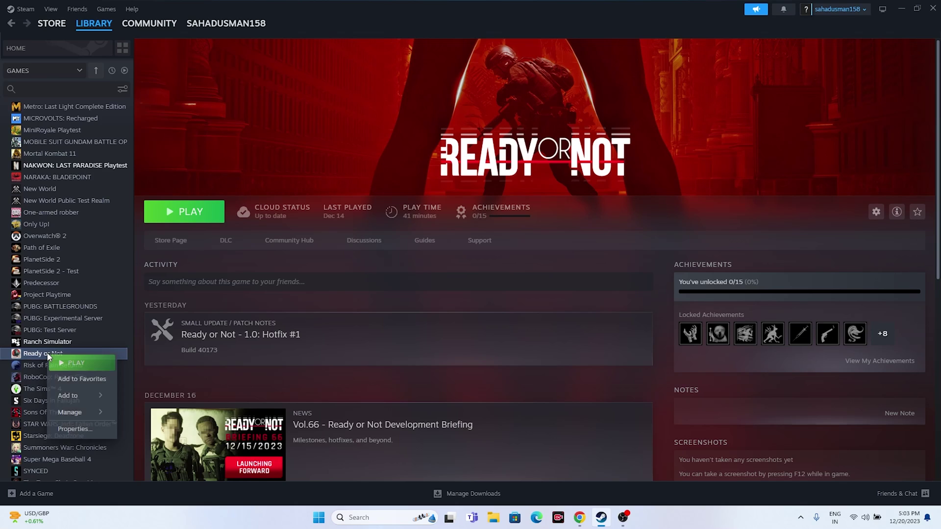
{"action": "left_click", "coordinate": [74, 429]}
{"action": "left_click", "coordinate": [323, 194]}
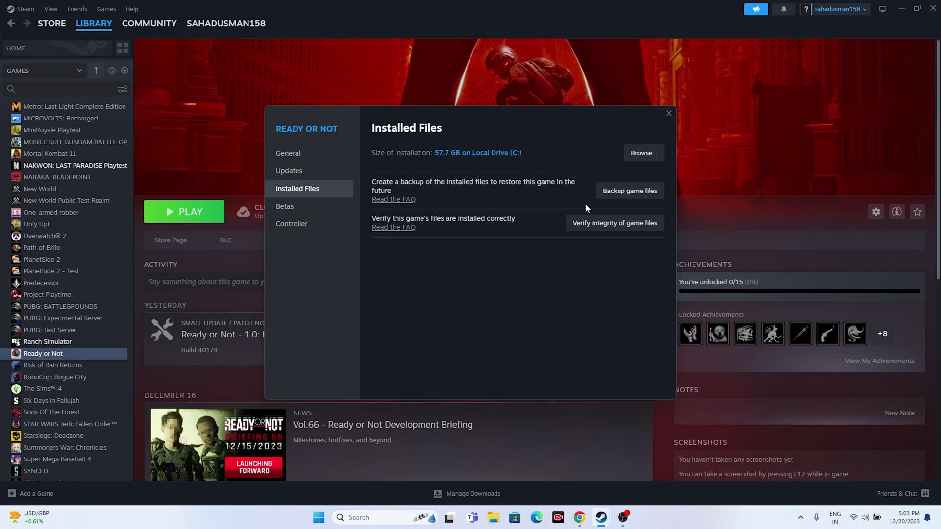
{"action": "left_click", "coordinate": [616, 226]}
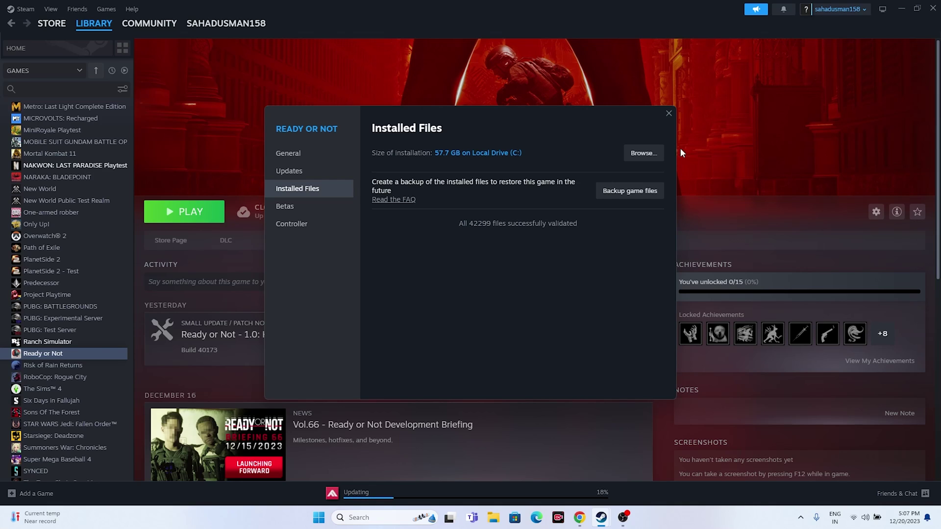
{"action": "left_click", "coordinate": [669, 114]}
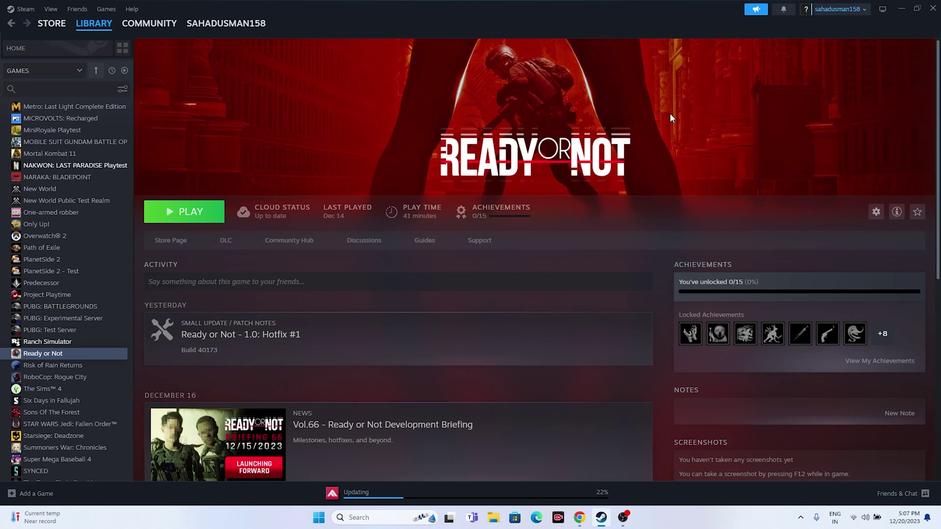